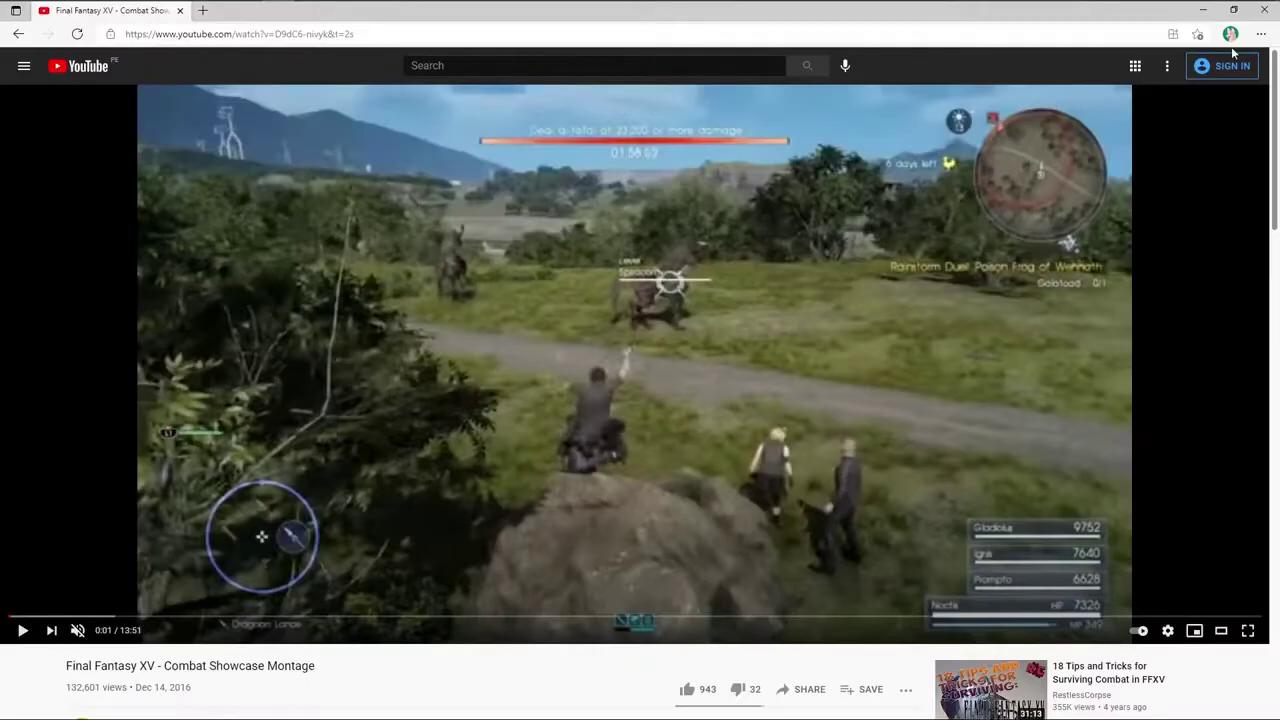
- Examine the first two seconds of the combat montage by playing and pausing it, then rewind to the start
left_click(865, 174)
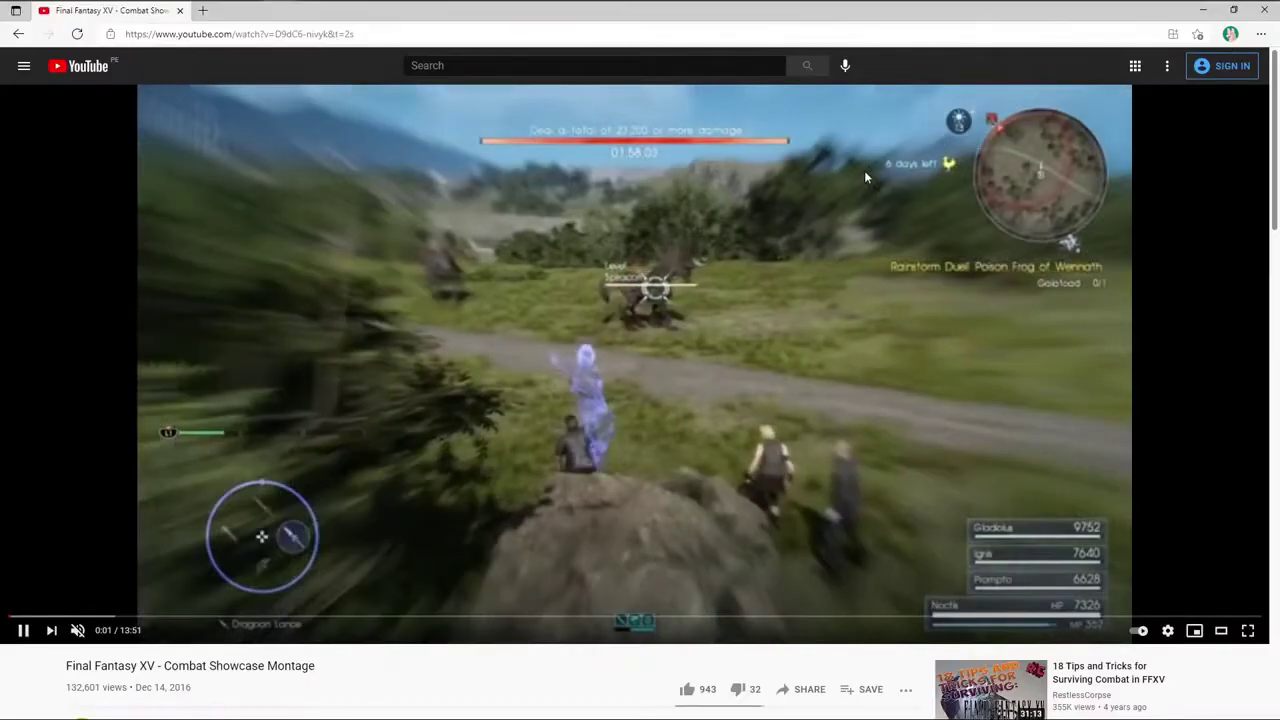
left_click(857, 218)
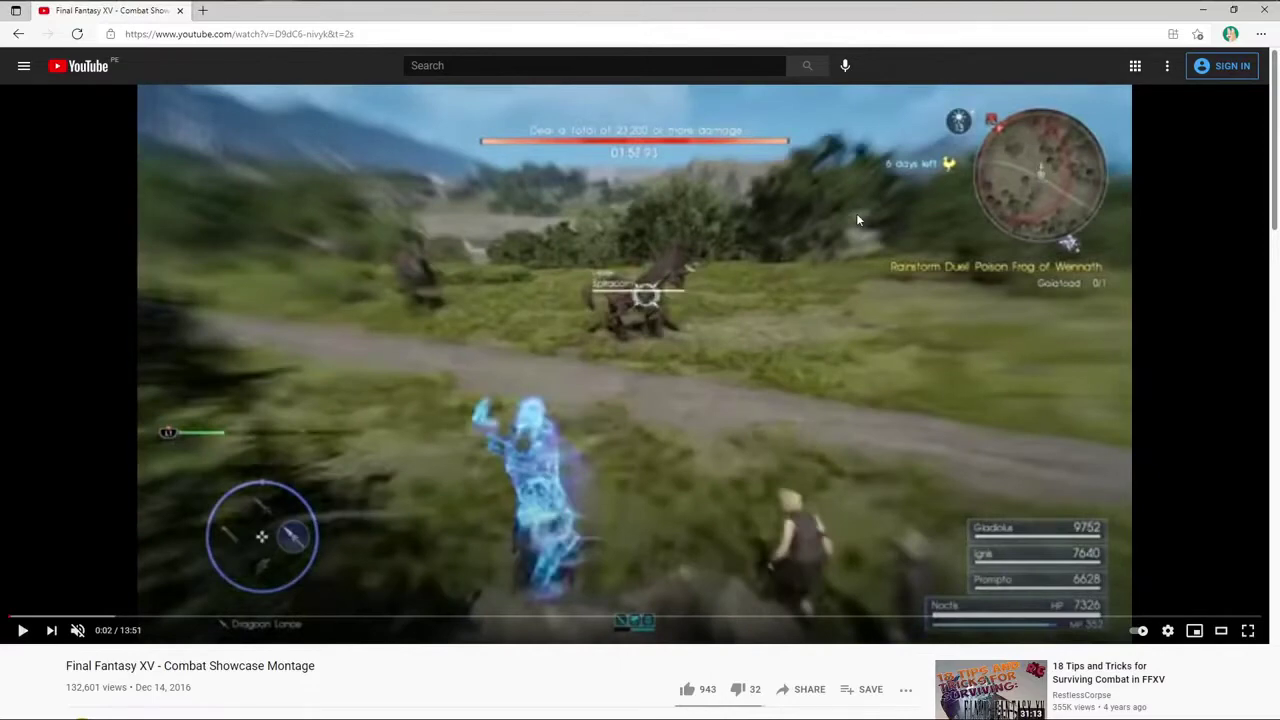
left_click(851, 221)
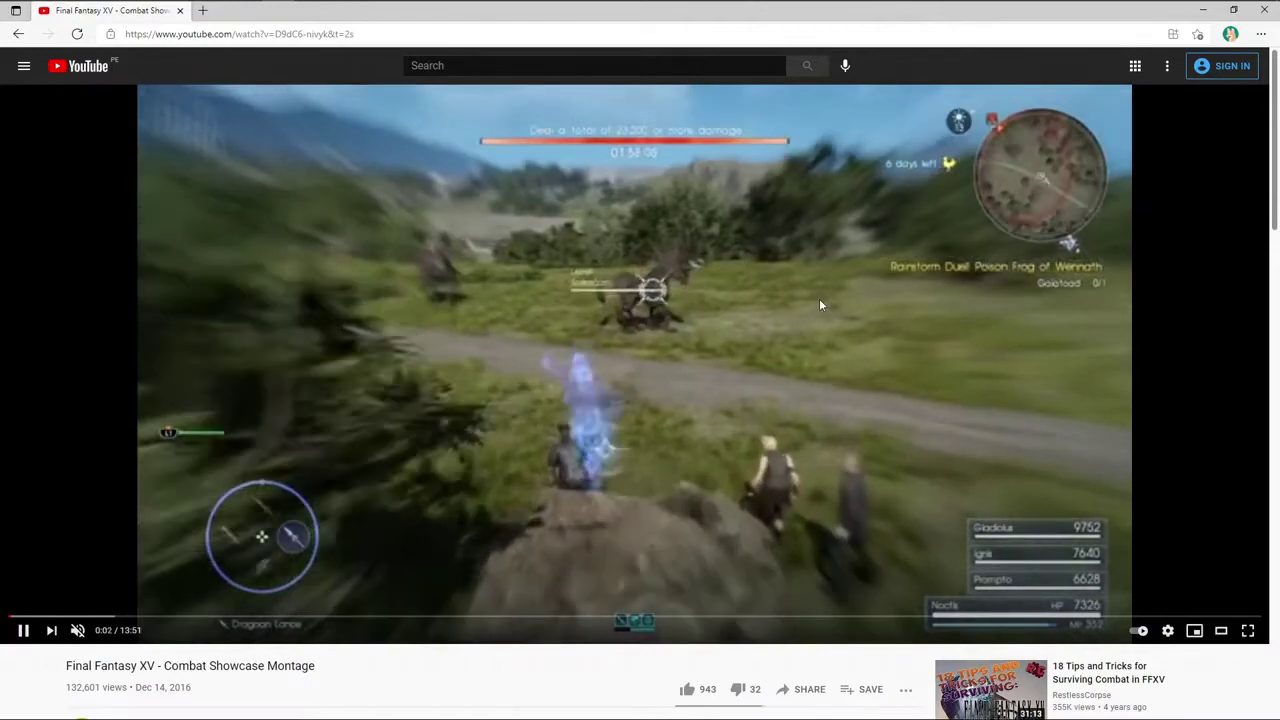
left_click(820, 300)
key("Left")
left_click(820, 300)
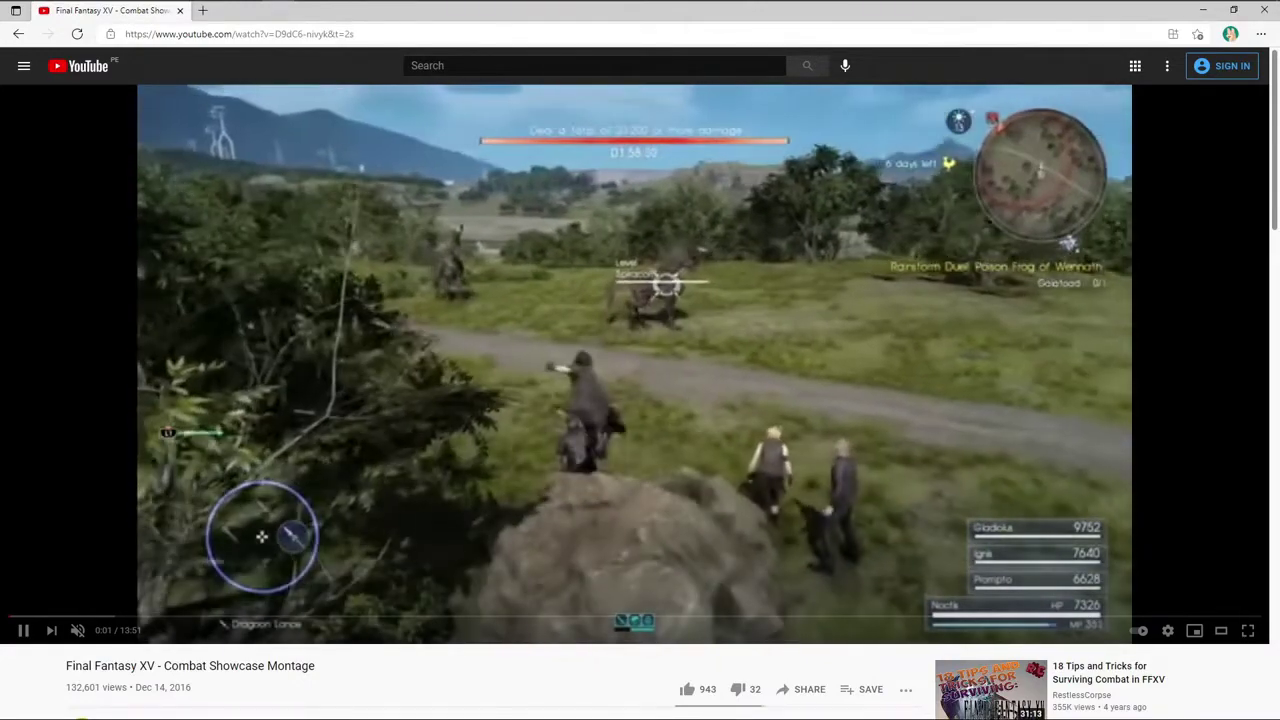
- Replay the opening of the montage in short bursts and pause at 0:01 on the purple ghost figure
left_click(613, 370)
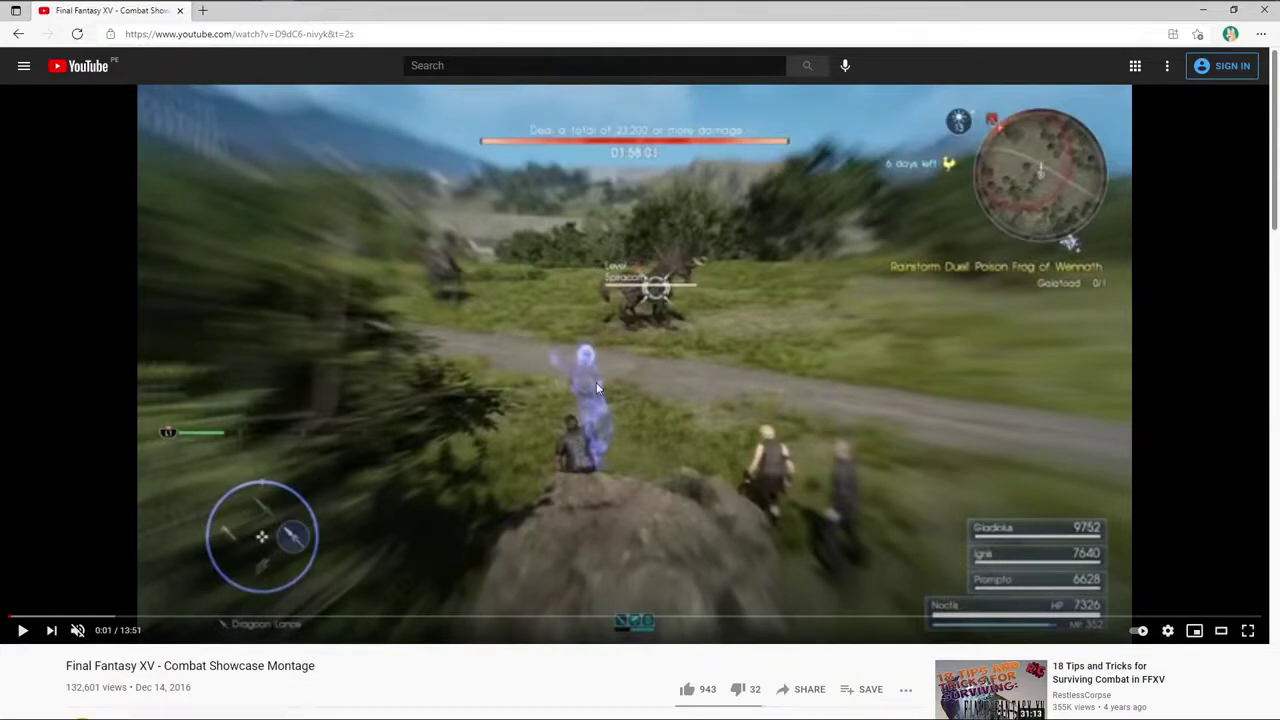
left_click(754, 329)
left_click(754, 329)
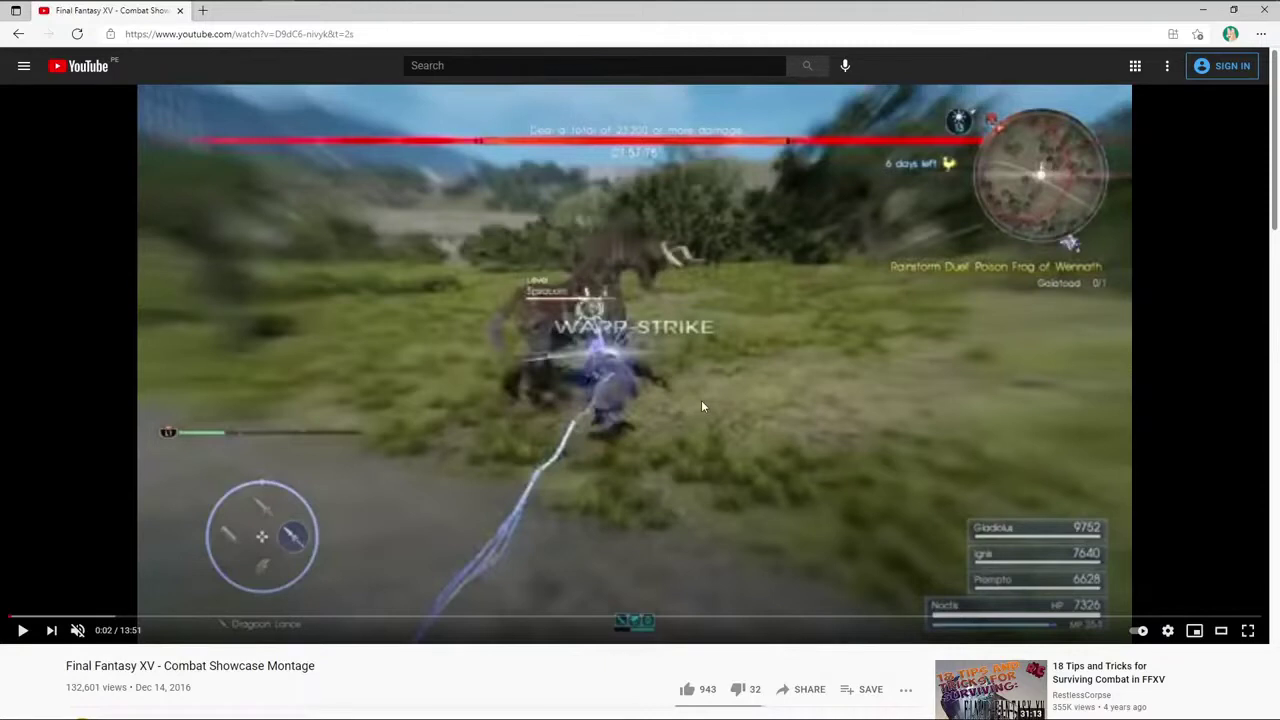
key("Left")
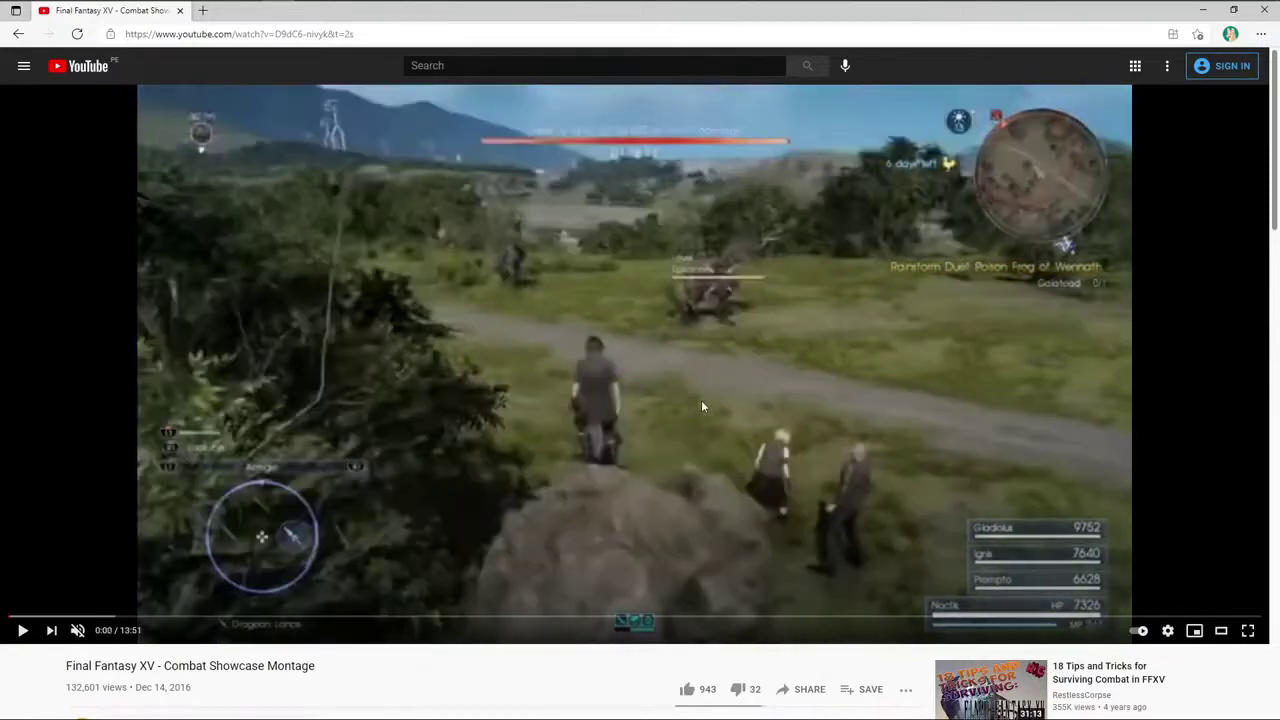
key("space")
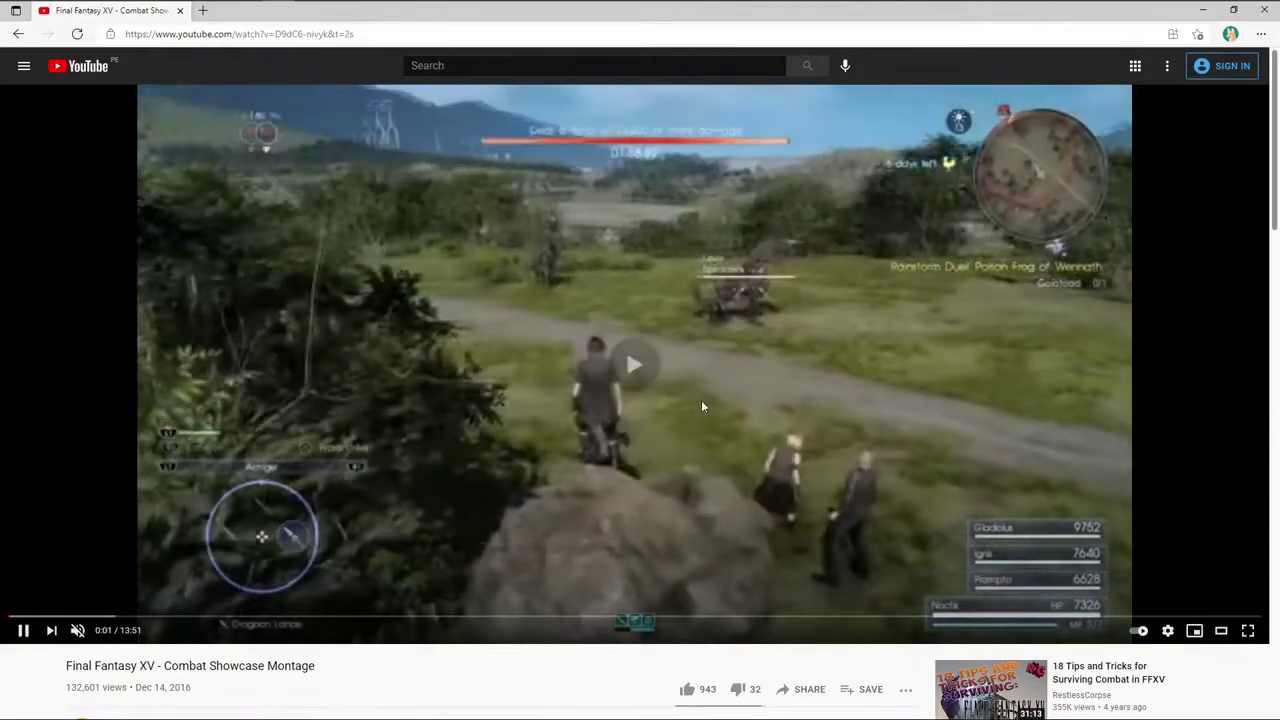
key("space")
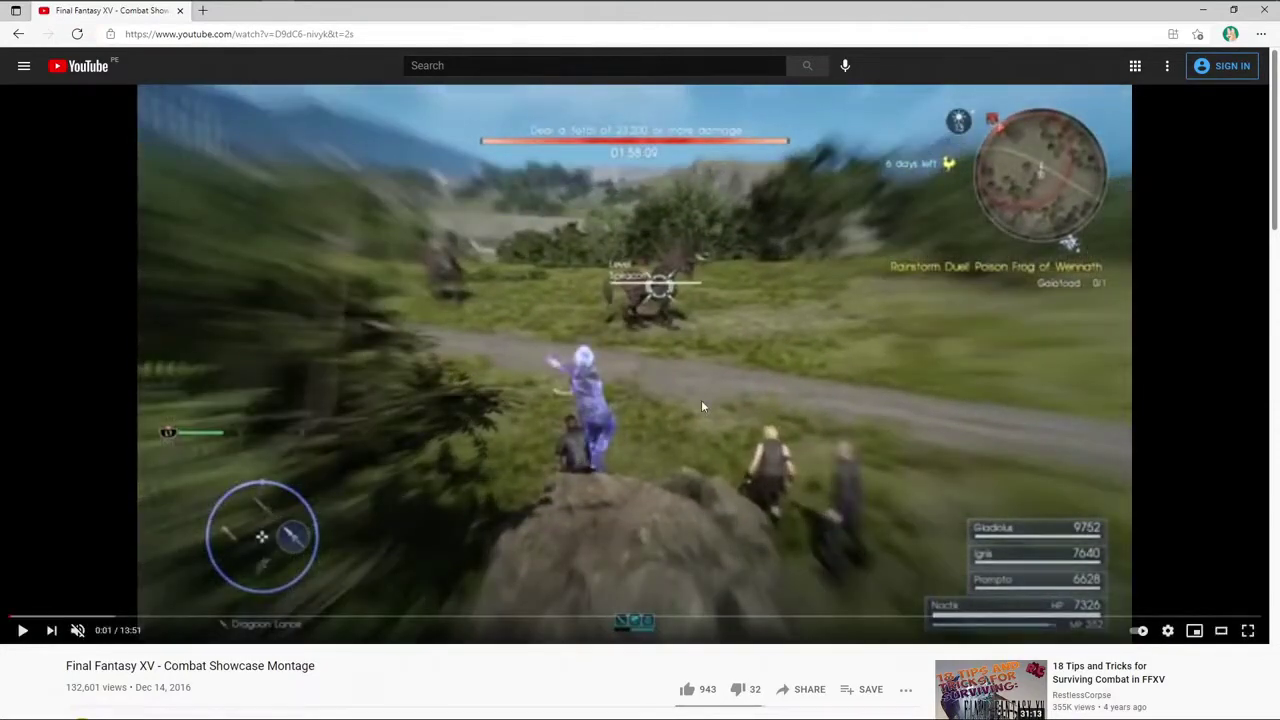
- Take a fullscreen snip, mark the ghost figure and its target in red with an arrow toward the enemy, then close the snip
key("super+w")
left_click(1224, 14)
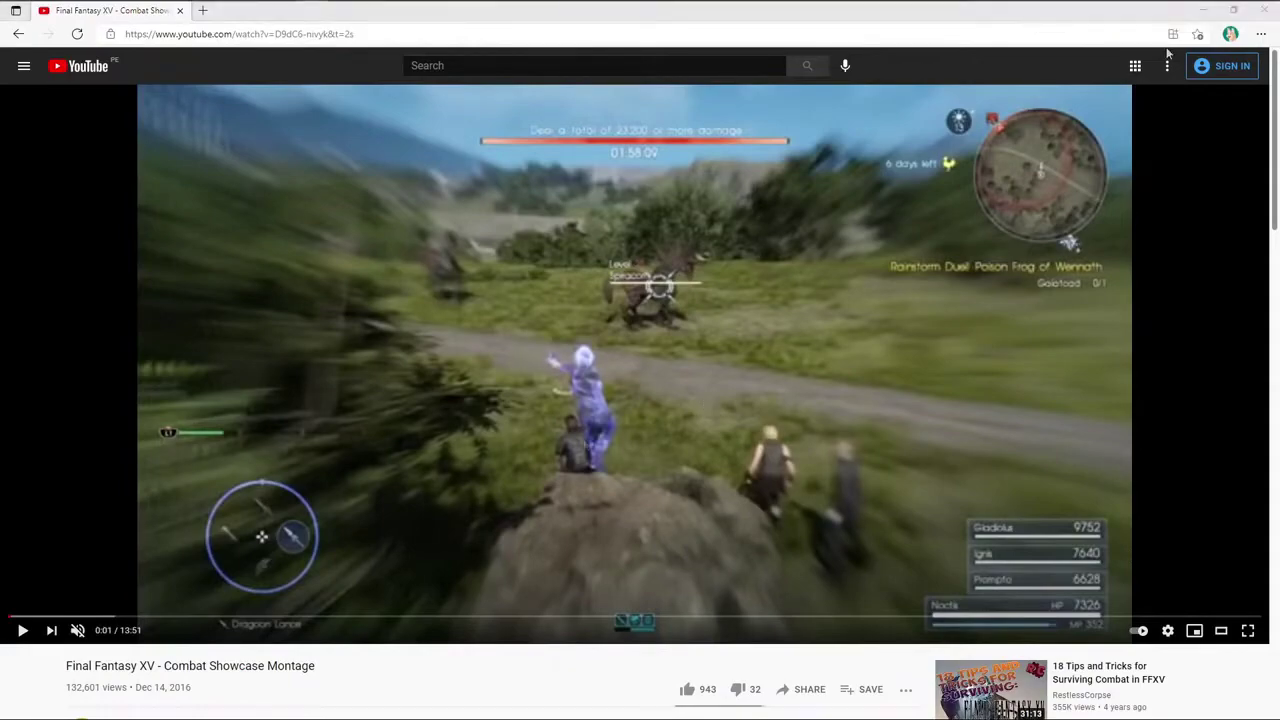
left_click_drag(560, 365, 563, 371)
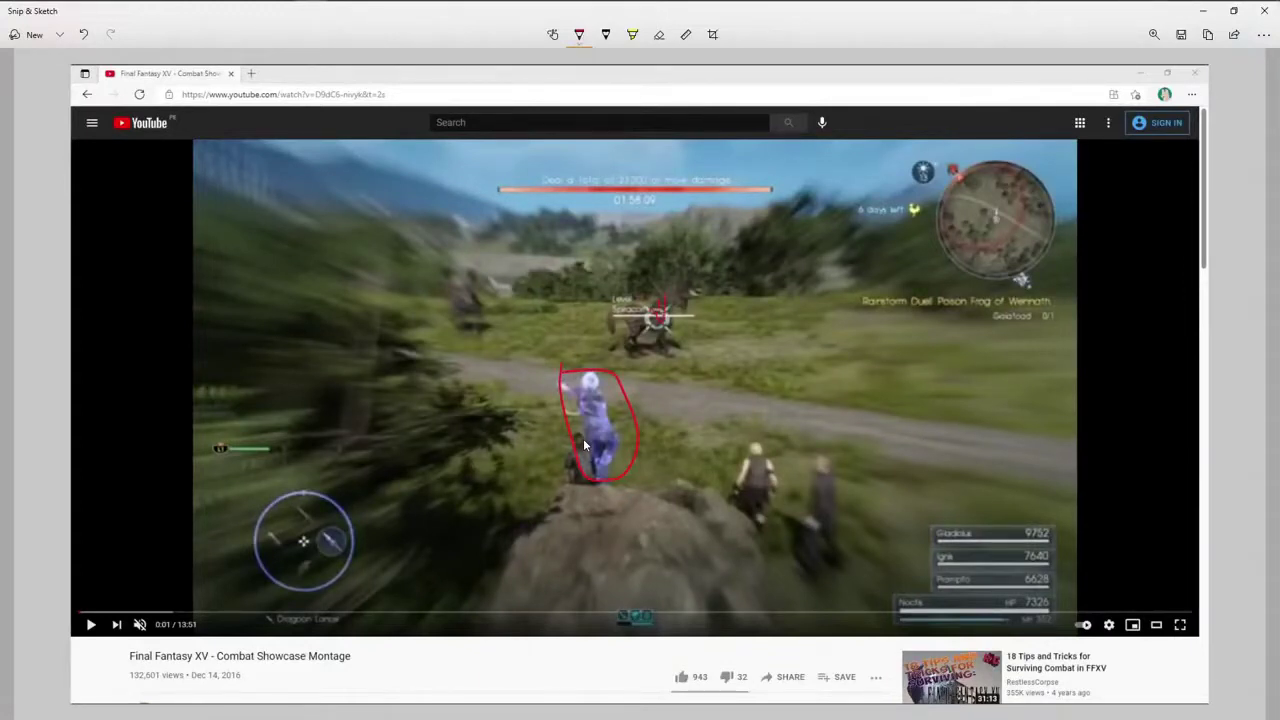
mouse_move(667, 523)
left_mouse_down()
mouse_move(661, 370)
mouse_move(675, 382)
left_mouse_up()
mouse_move(572, 430)
left_mouse_down()
mouse_move(608, 410)
mouse_move(588, 372)
left_mouse_up()
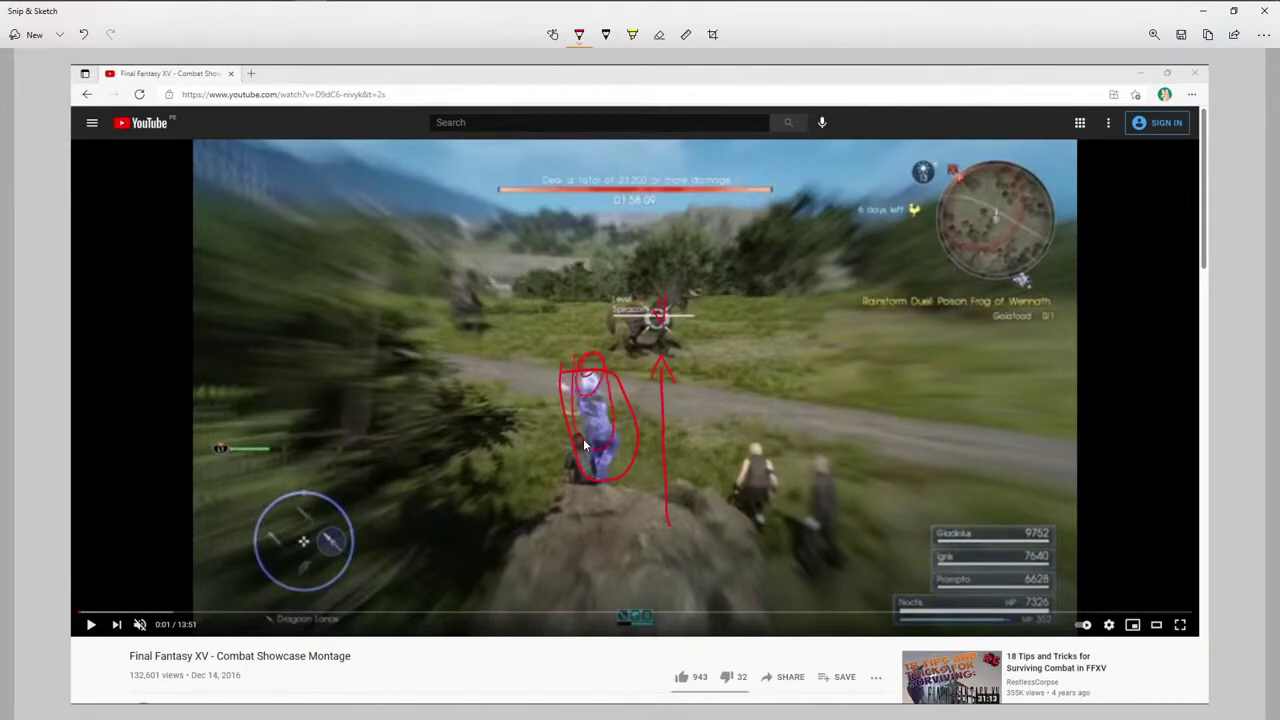
left_click(1264, 10)
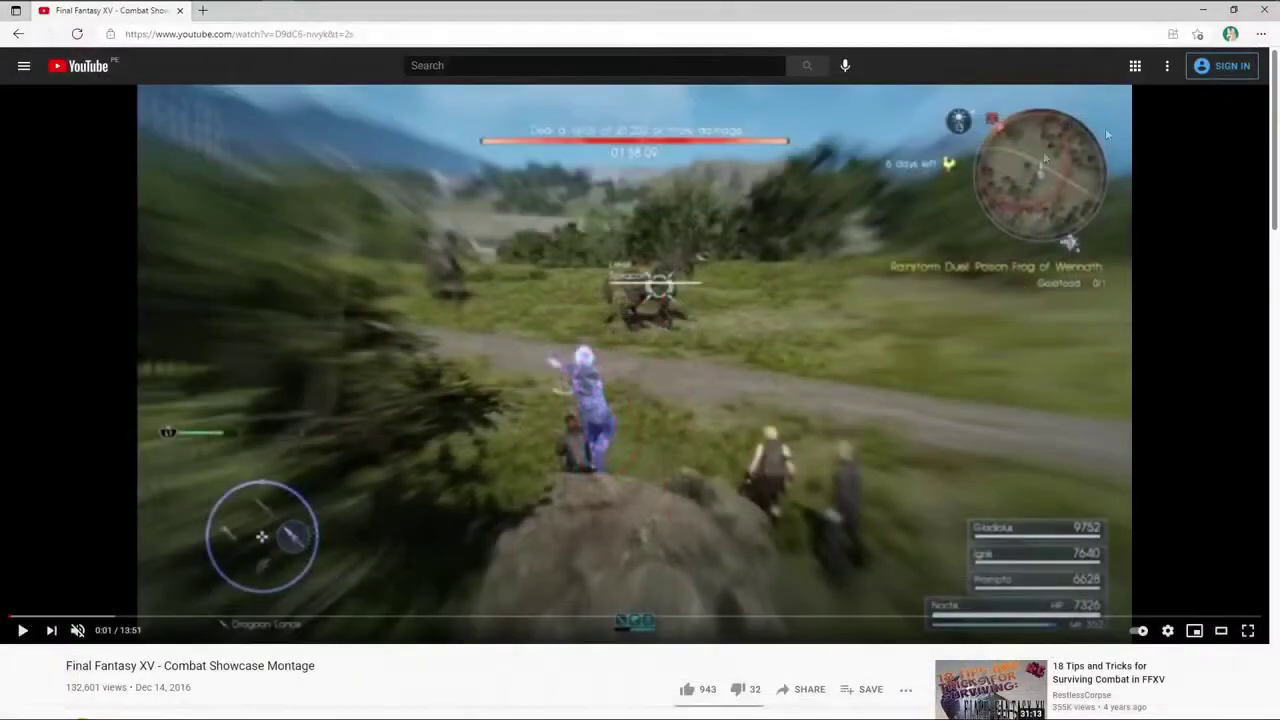
- Examine the warp-strike sequence in short bursts of playback and pause at 0:02 on the moment of impact
left_click(847, 345)
left_click(801, 386)
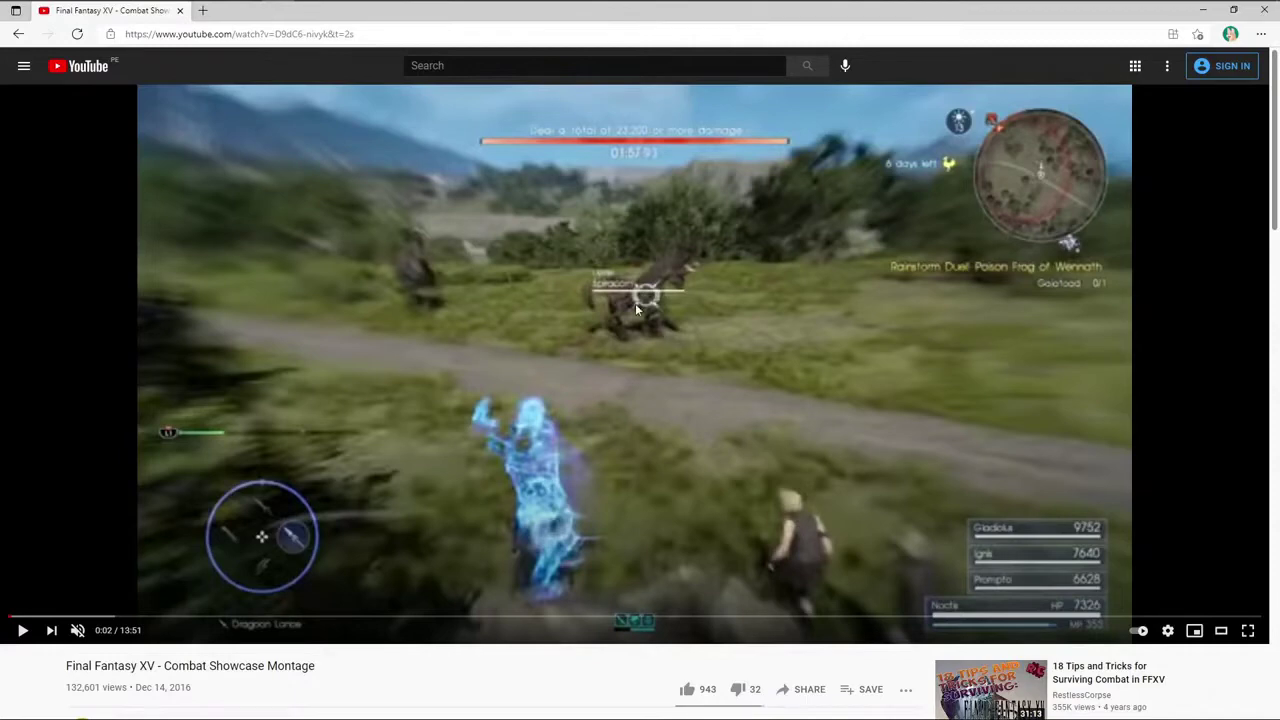
left_click(714, 327)
left_click(714, 327)
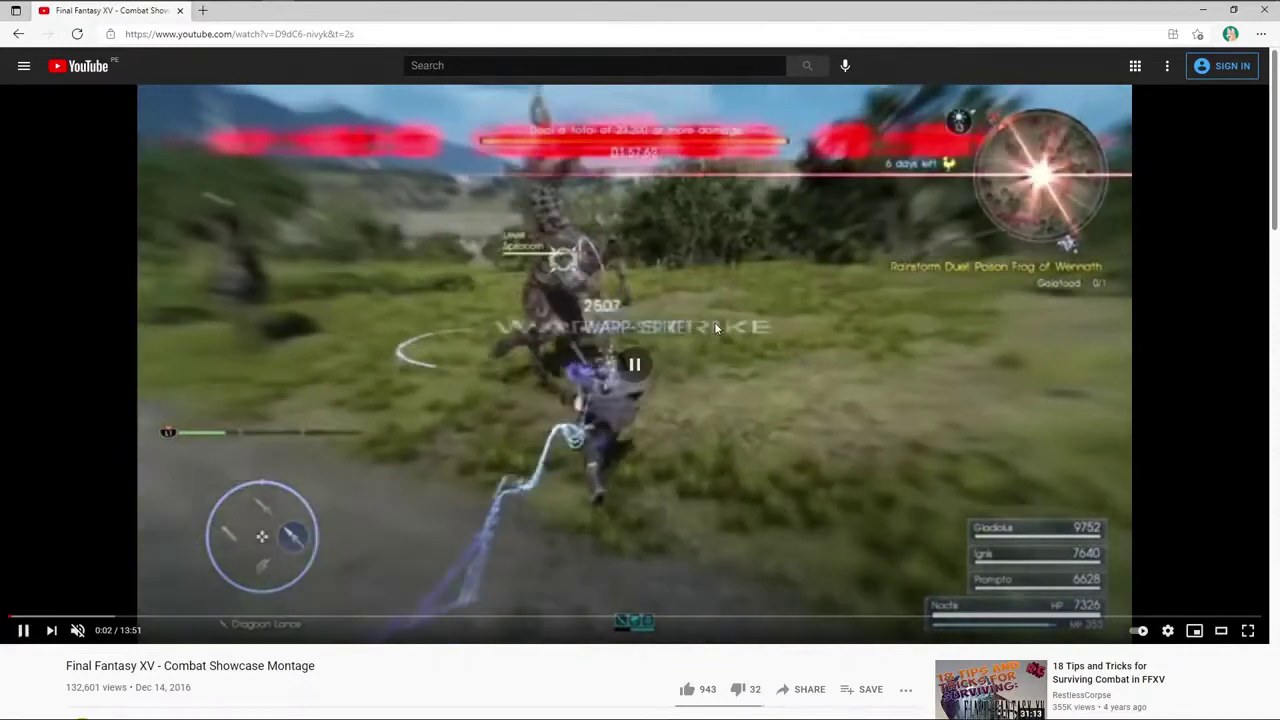
left_click(596, 403)
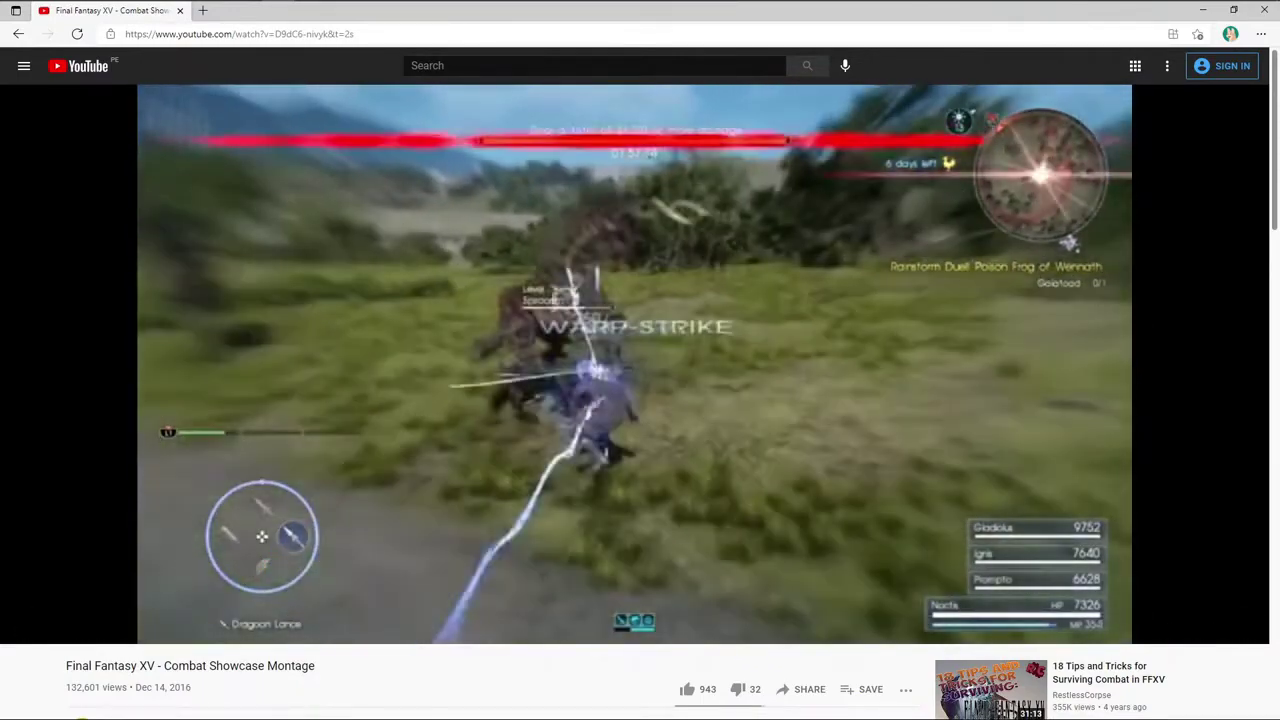
left_click(596, 403)
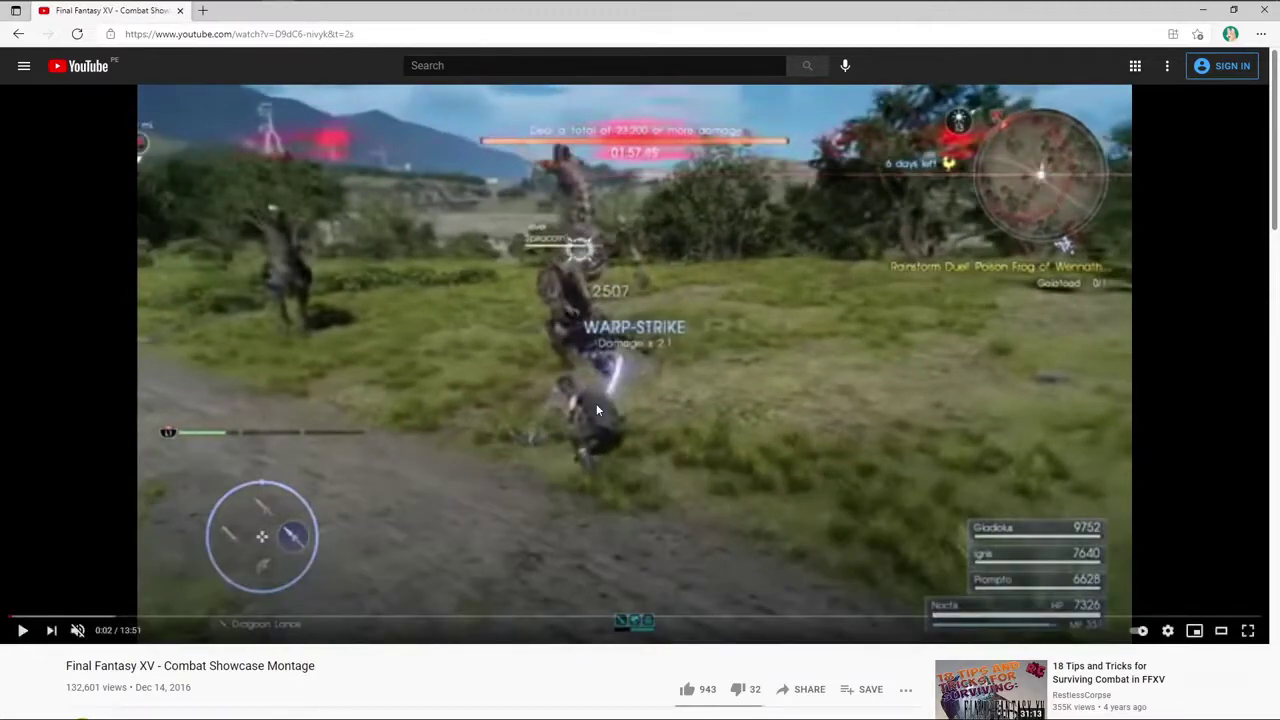
left_click(596, 403)
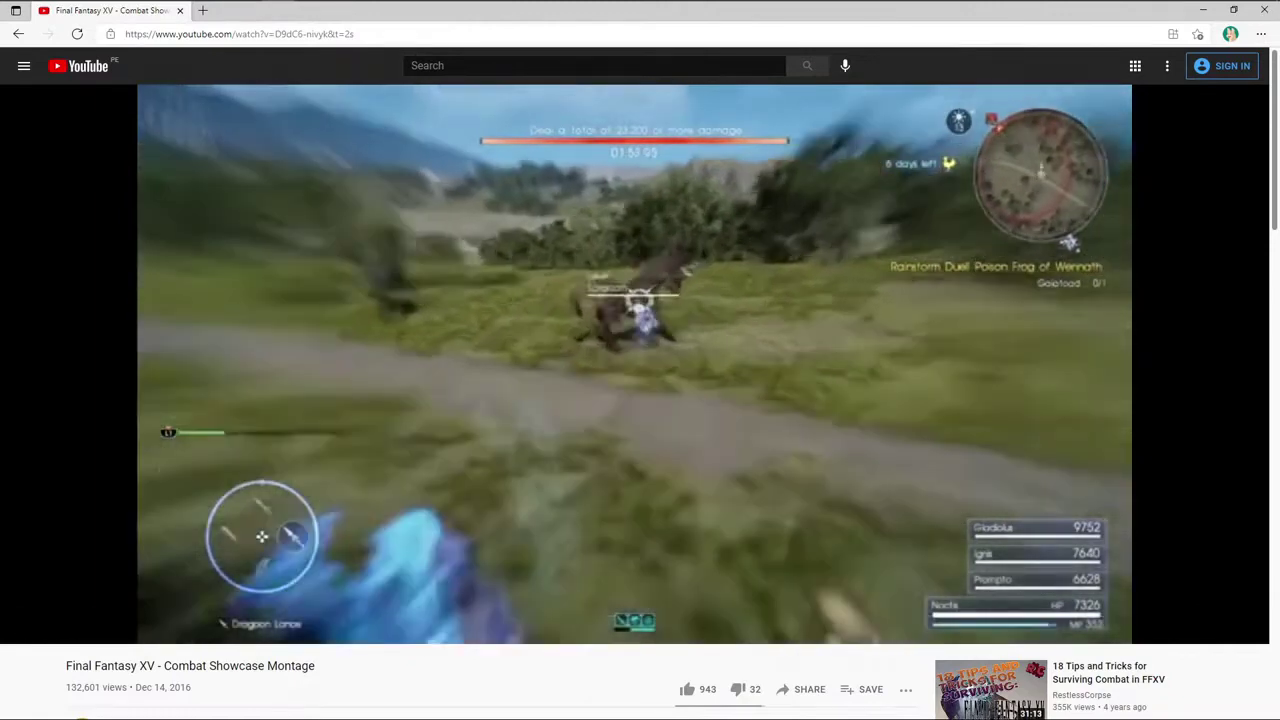
left_click(596, 403)
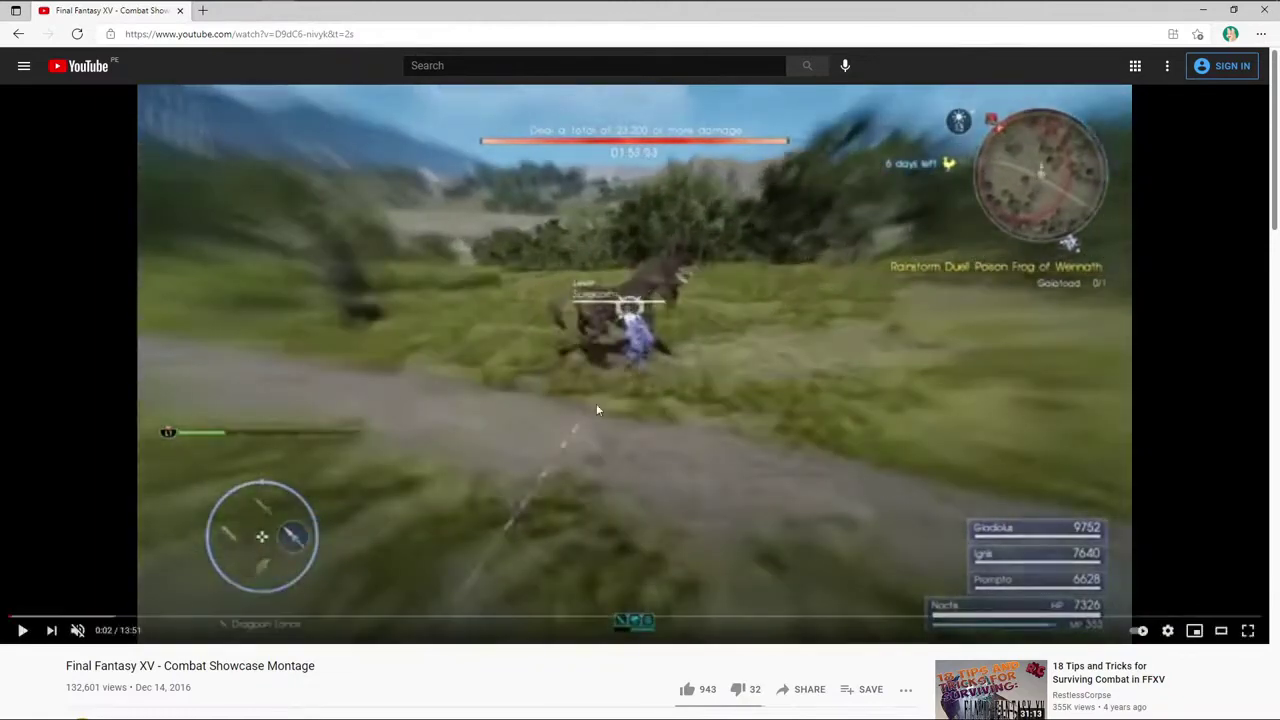
left_click(596, 403)
left_click(596, 403)
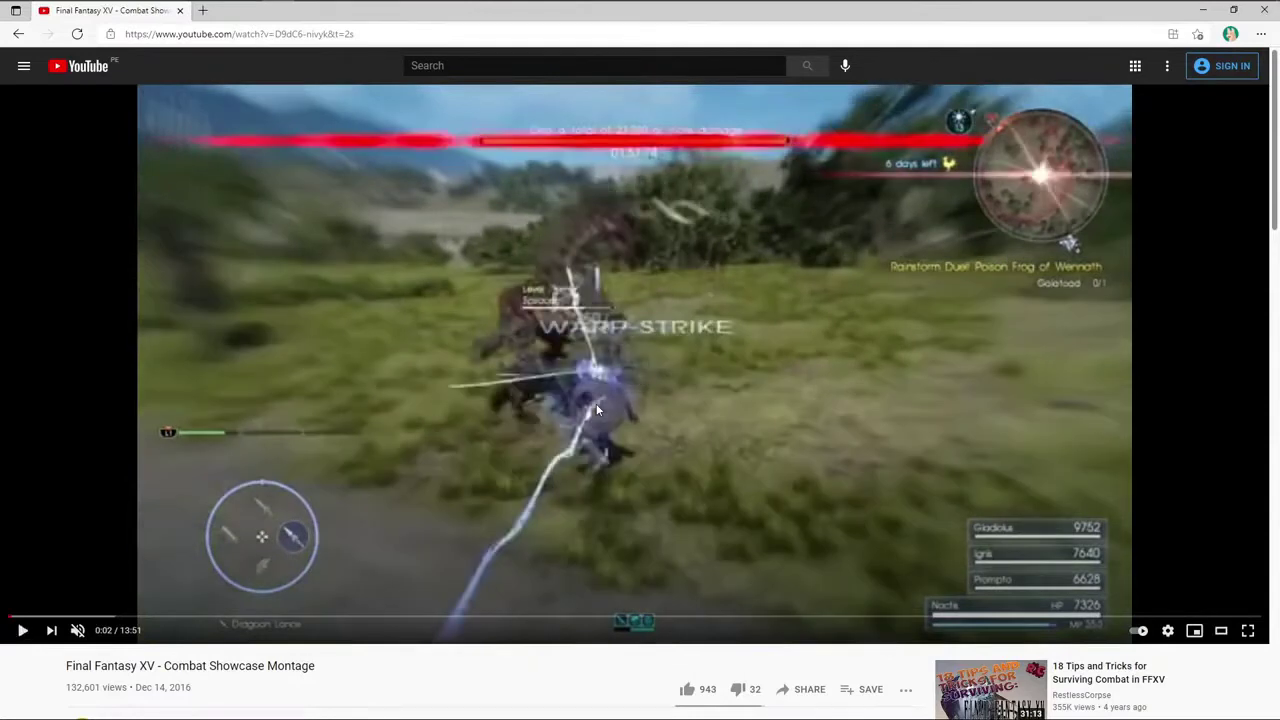
- Start a screen capture of the paused warp-strike frame, selecting a 1246x676 area around the character
key("super+shift+s")
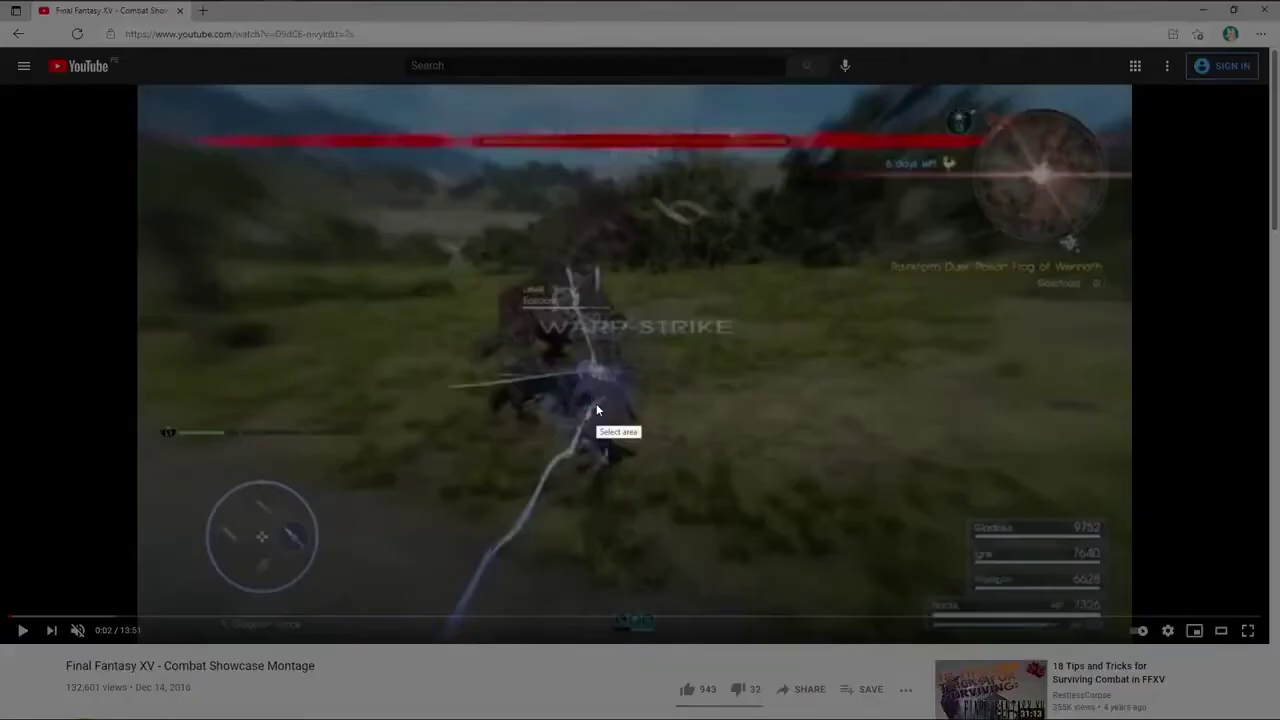
left_click_drag(188, 104, 1018, 552)
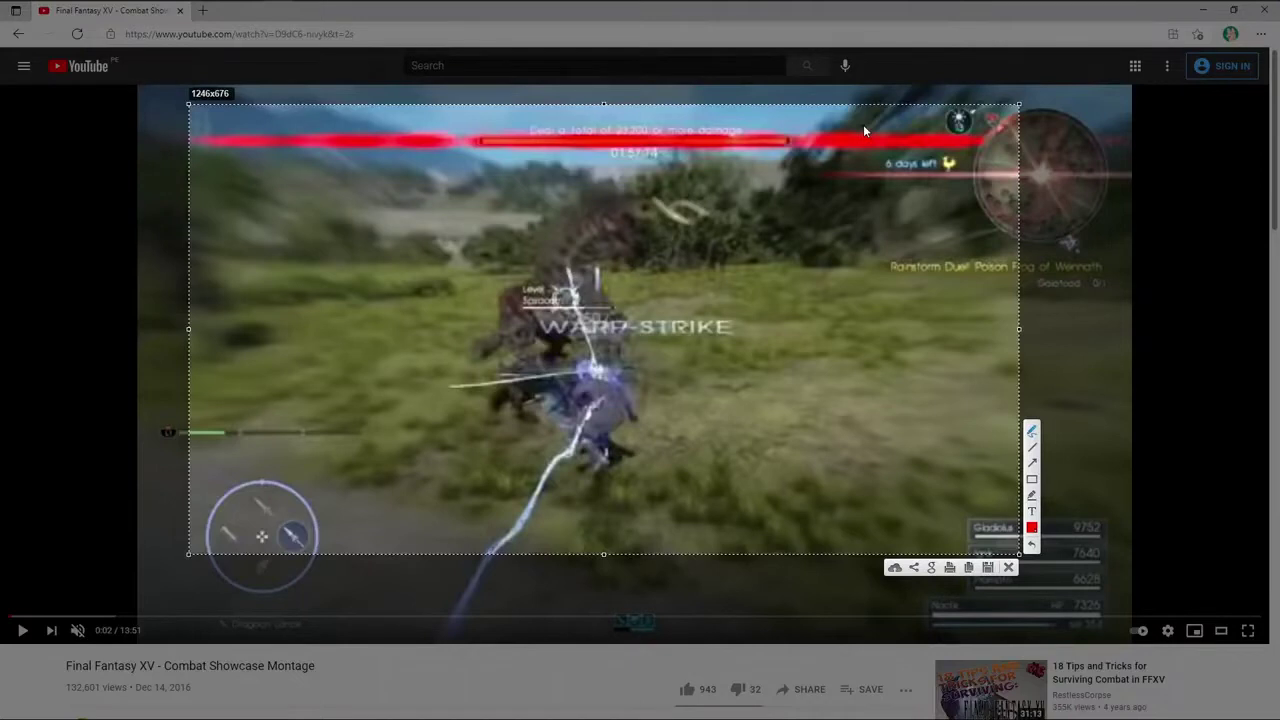
right_click(505, 486)
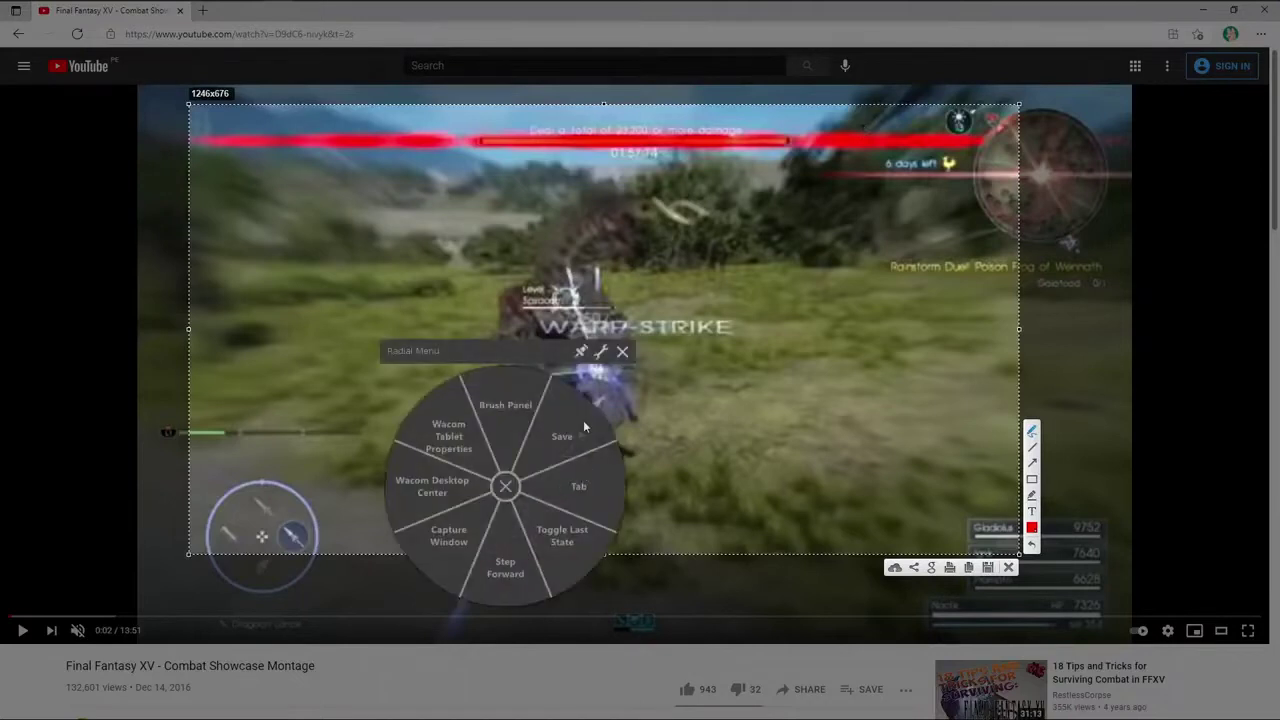
left_click(622, 352)
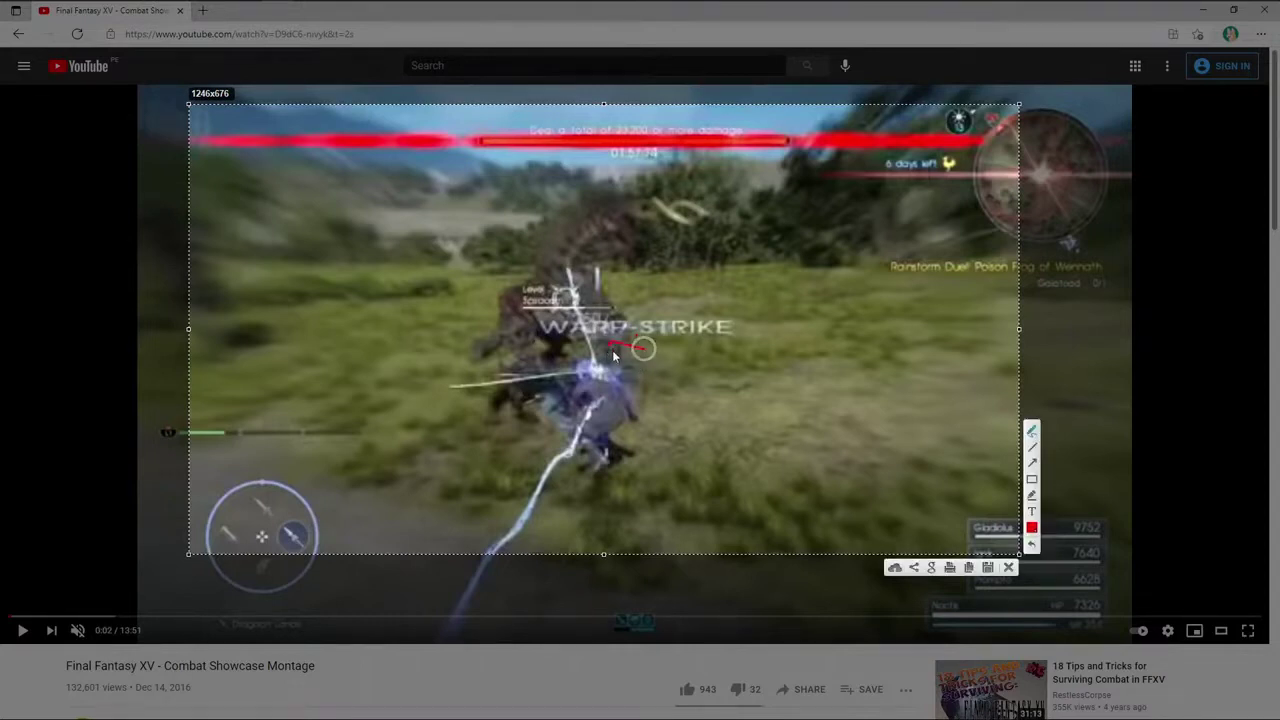
- Draw a red freehand loop around the striking character and jagged lines on both sides of it, then dismiss the capture
left_click_drag(644, 348, 555, 355)
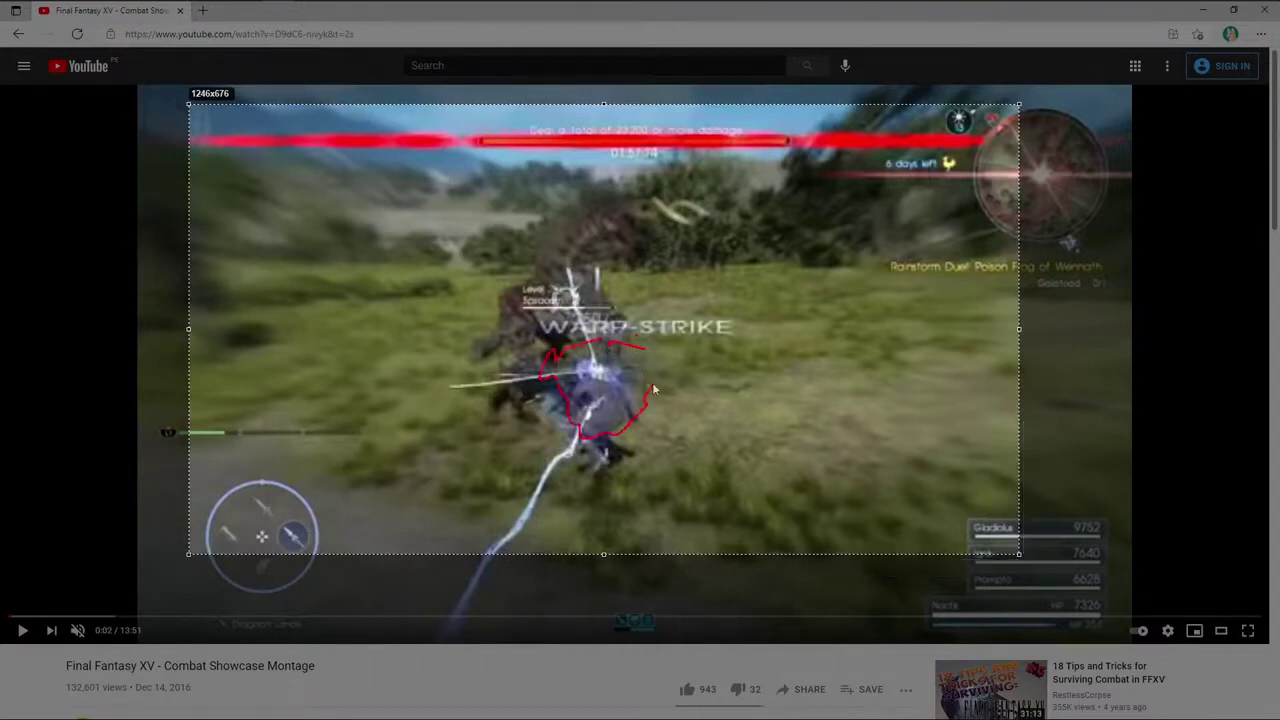
mouse_move(757, 200)
left_mouse_down()
mouse_move(789, 241)
mouse_move(832, 382)
left_mouse_up()
left_click_drag(298, 237, 365, 390)
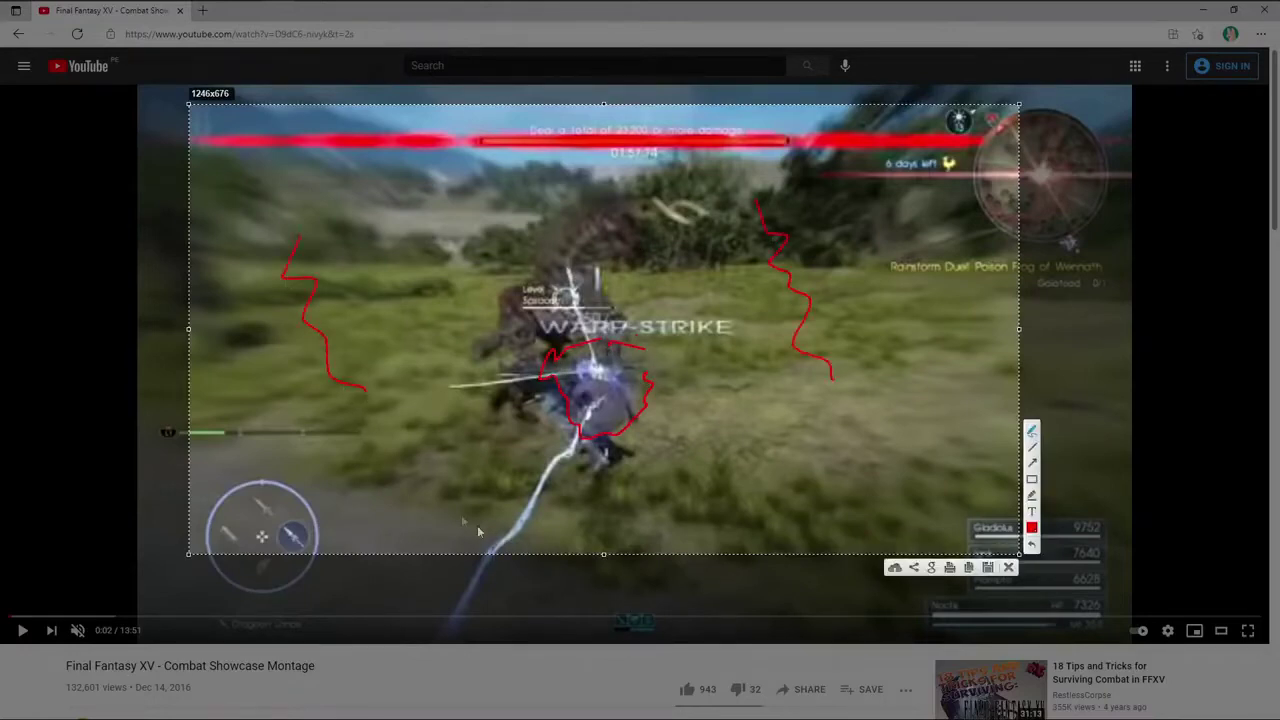
left_click_drag(432, 497, 503, 500)
key("Escape")
- Examine the second warp-strike by replaying it and pause at 0:03 on the blue ghost left behind the character
left_click(512, 528)
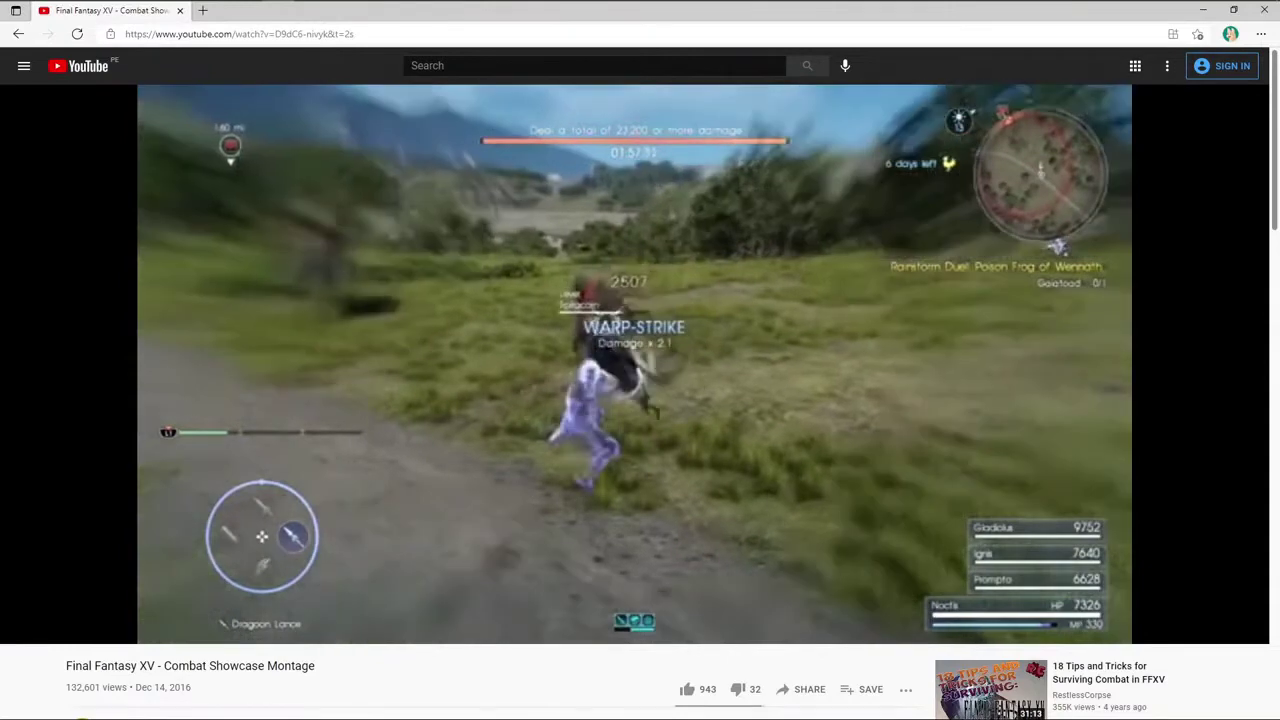
left_click(512, 536)
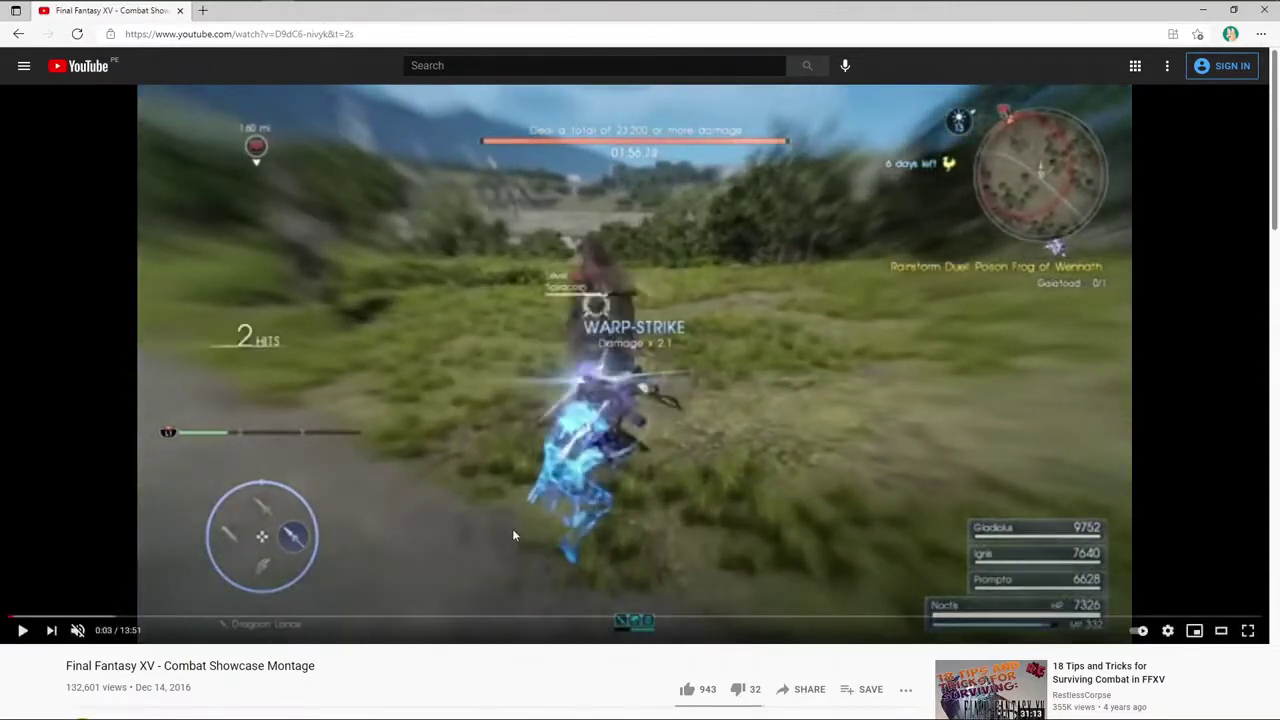
left_click(512, 536)
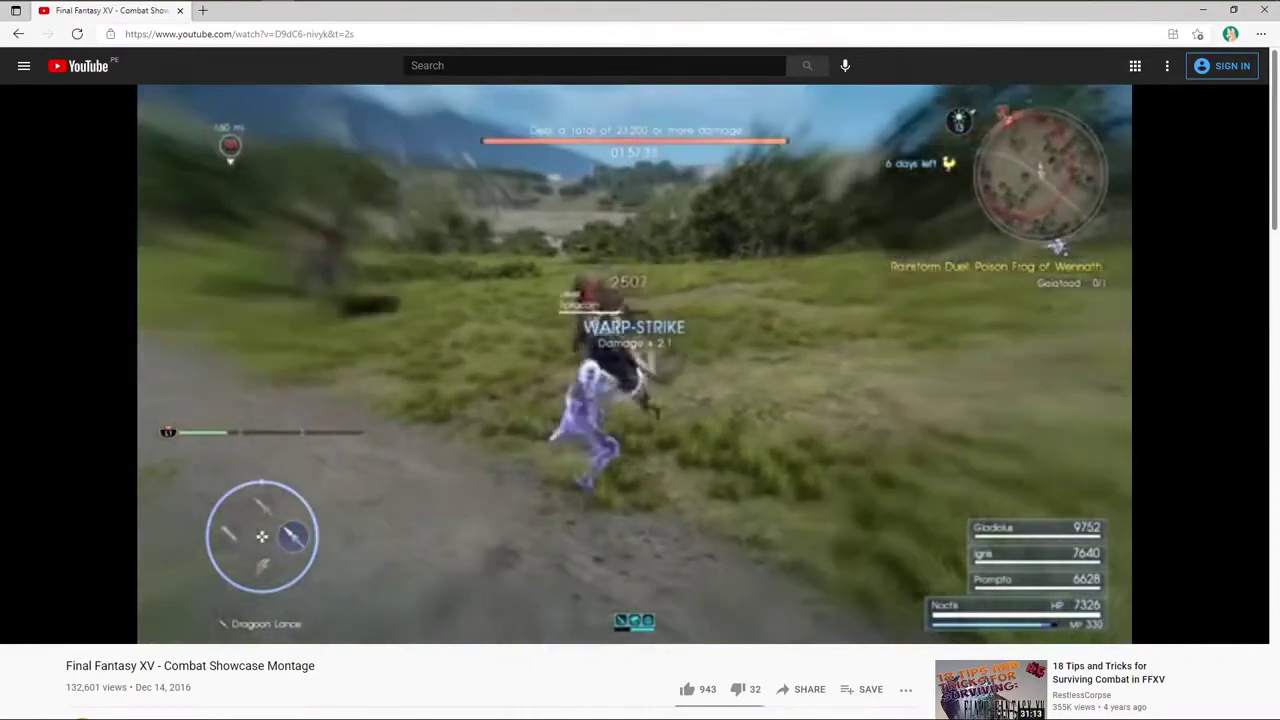
left_click(512, 536)
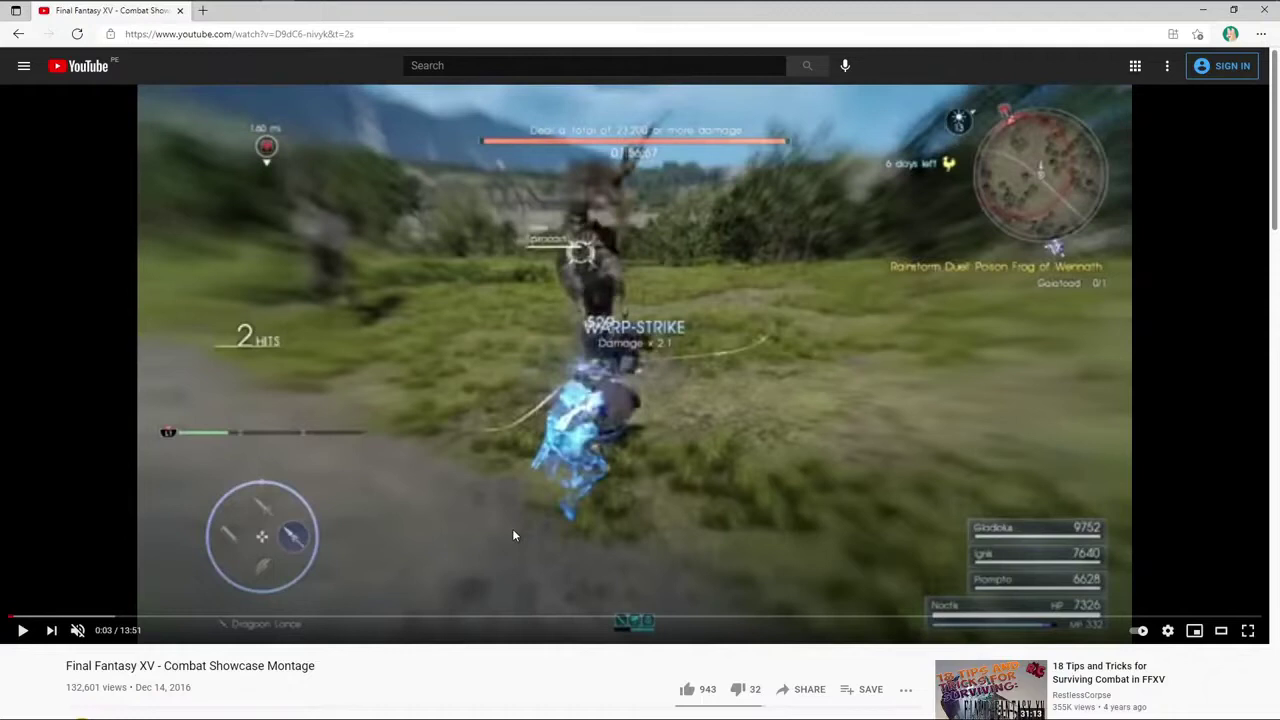
- Open Microsoft Whiteboard and handwrite "Start" in black with a downward arrow beneath it
key("super+w")
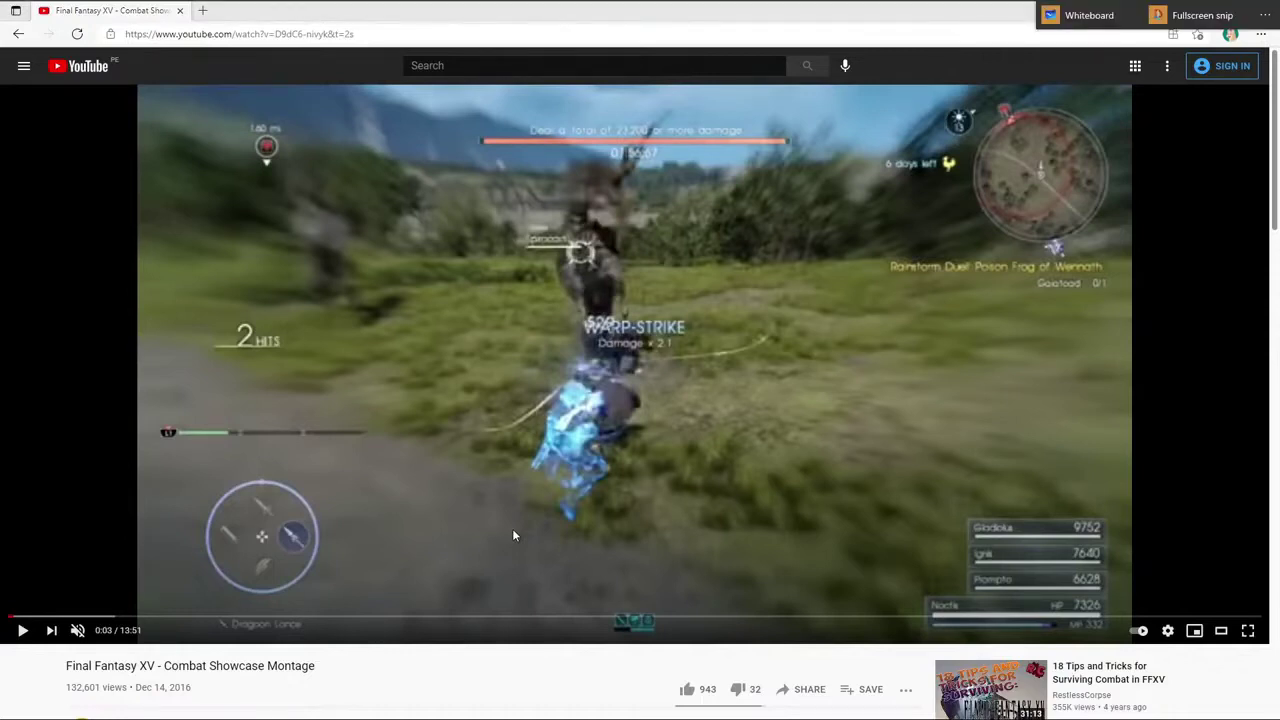
left_click(1040, 22)
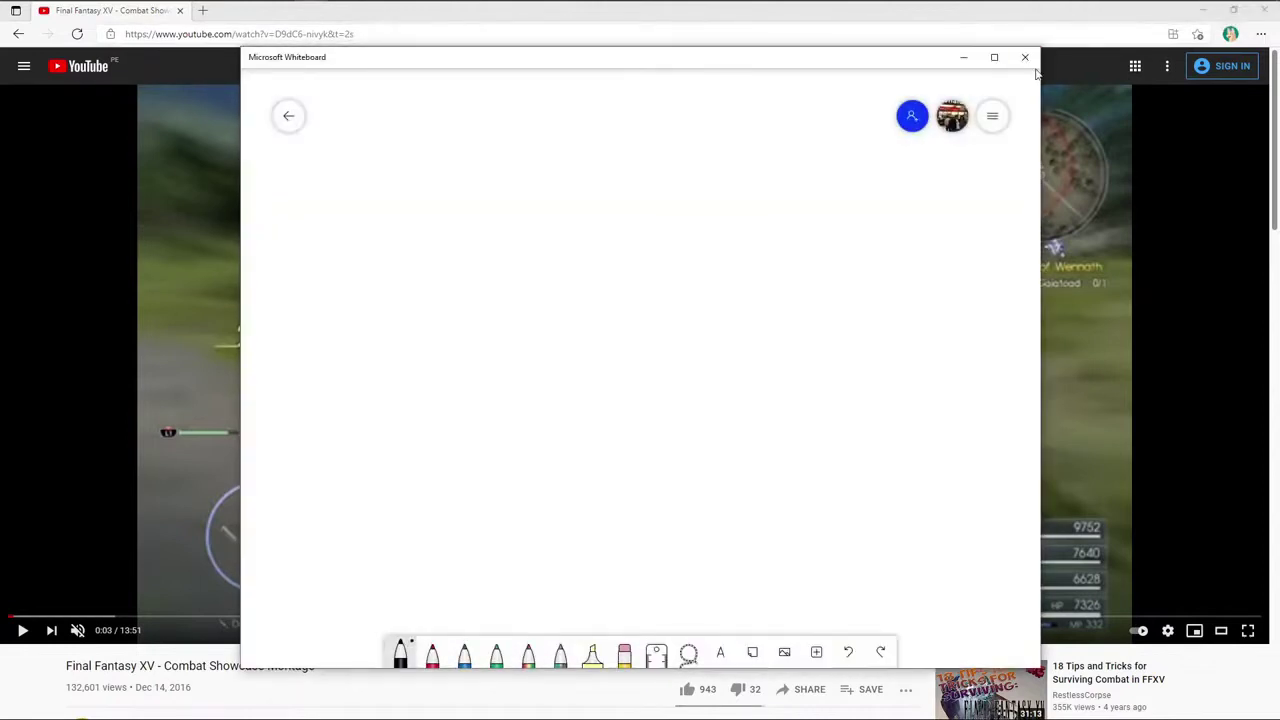
left_click_drag(552, 168, 521, 205)
left_click_drag(570, 163, 568, 203)
mouse_move(588, 192)
left_mouse_down()
mouse_move(596, 202)
mouse_move(621, 185)
left_mouse_up()
left_click_drag(646, 154, 630, 193)
left_click_drag(628, 170, 661, 165)
left_click_drag(590, 224, 588, 266)
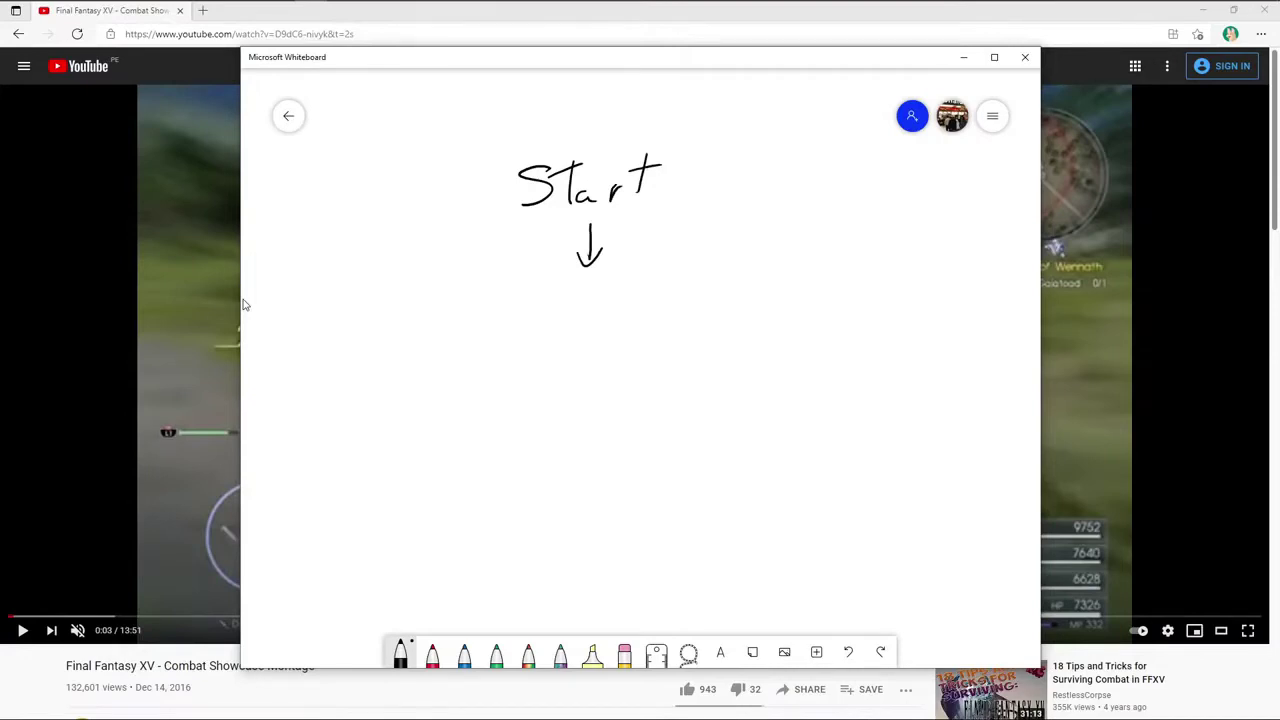
- Handwrite "Start Targeting" below the arrow as the next stage of the flowchart
left_click_drag(544, 296, 503, 331)
mouse_move(562, 288)
left_mouse_down()
mouse_move(562, 312)
mouse_move(596, 318)
left_mouse_up()
left_click_drag(600, 288, 606, 322)
left_click_drag(528, 334, 528, 366)
left_click_drag(510, 336, 542, 332)
mouse_move(538, 356)
left_mouse_down()
mouse_move(572, 348)
mouse_move(568, 382)
left_mouse_up()
left_click_drag(598, 356, 610, 354)
left_click_drag(620, 324, 622, 354)
mouse_move(612, 340)
left_mouse_down()
mouse_move(628, 338)
mouse_move(633, 360)
left_mouse_up()
left_click_drag(640, 362, 656, 360)
left_click_drag(680, 354, 706, 386)
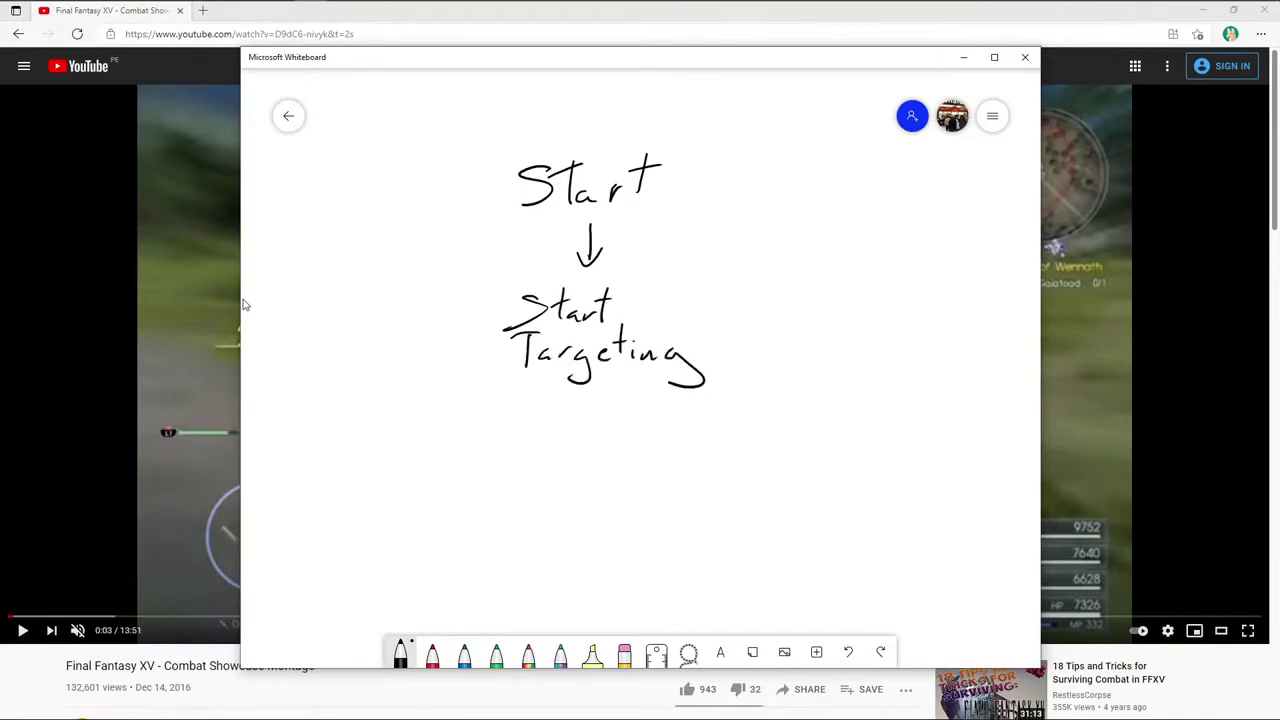
right_click_drag(243, 304, 255, 119)
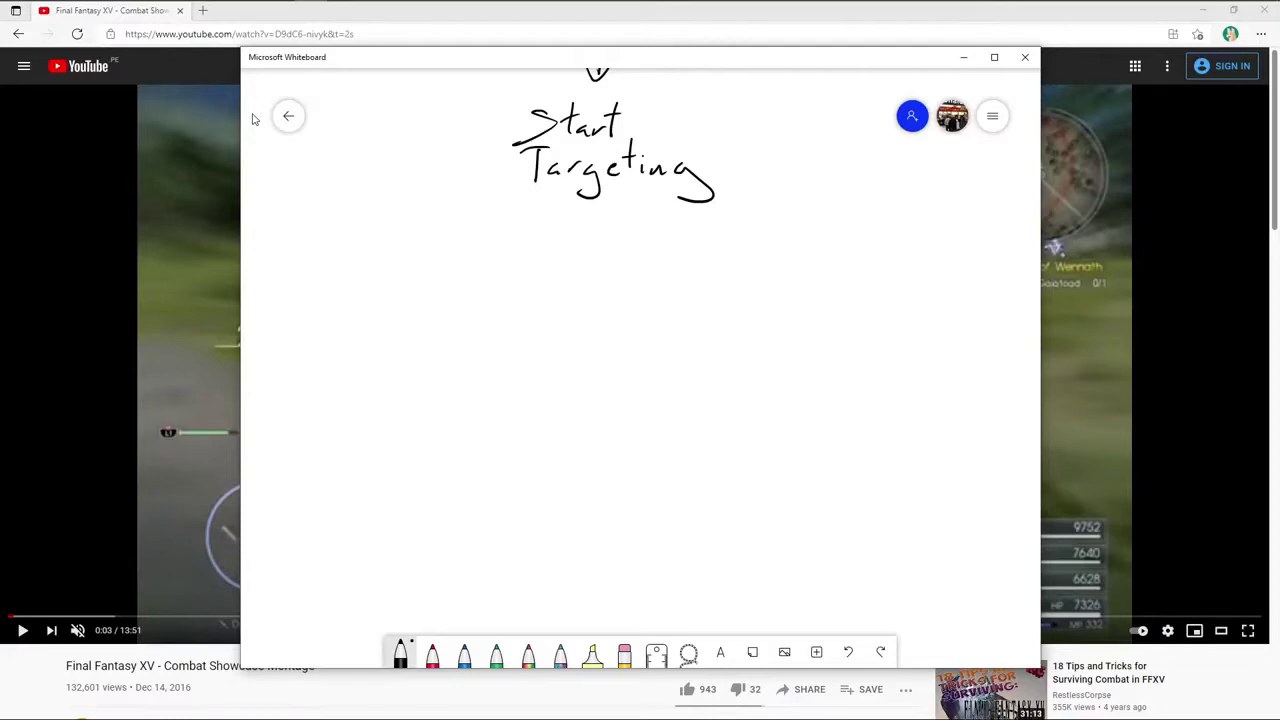
- Draw a downward arrow under "Start Targeting" and handwrite "Is target Acceptable" below it
mouse_move(590, 220)
left_mouse_down()
mouse_move(585, 282)
mouse_move(599, 258)
left_mouse_up()
left_click_drag(539, 320, 539, 348)
left_click_drag(526, 311, 550, 311)
left_click_drag(522, 348, 560, 351)
left_click_drag(600, 300, 599, 338)
mouse_move(584, 320)
left_mouse_down()
mouse_move(608, 312)
mouse_move(655, 356)
mouse_move(640, 366)
left_mouse_up()
left_click_drag(658, 334, 676, 330)
mouse_move(686, 300)
left_mouse_down()
mouse_move(684, 342)
mouse_move(698, 311)
left_mouse_up()
mouse_move(518, 412)
left_mouse_down()
mouse_move(534, 386)
mouse_move(550, 412)
left_mouse_up()
mouse_move(566, 406)
left_mouse_down()
mouse_move(604, 414)
mouse_move(606, 444)
mouse_move(620, 416)
mouse_move(628, 424)
left_mouse_up()
left_click_drag(618, 402, 640, 400)
left_click_drag(652, 404, 648, 420)
mouse_move(662, 374)
left_mouse_down()
mouse_move(666, 418)
mouse_move(686, 410)
left_mouse_up()
left_click_drag(698, 398, 716, 412)
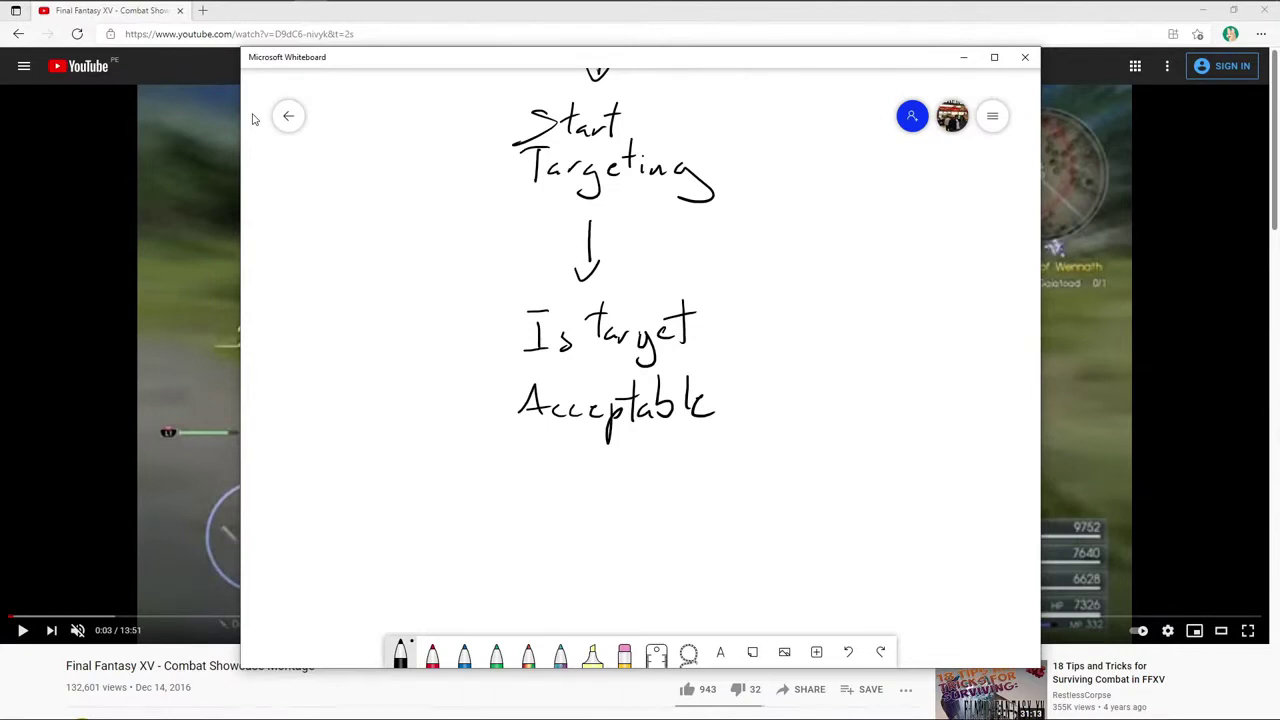
- Draw a decision diamond around "Is target Acceptable" and add a question mark after the text
left_click_drag(463, 352, 556, 274)
mouse_move(456, 353)
left_mouse_down()
mouse_move(566, 490)
mouse_move(792, 380)
mouse_move(654, 253)
left_mouse_up()
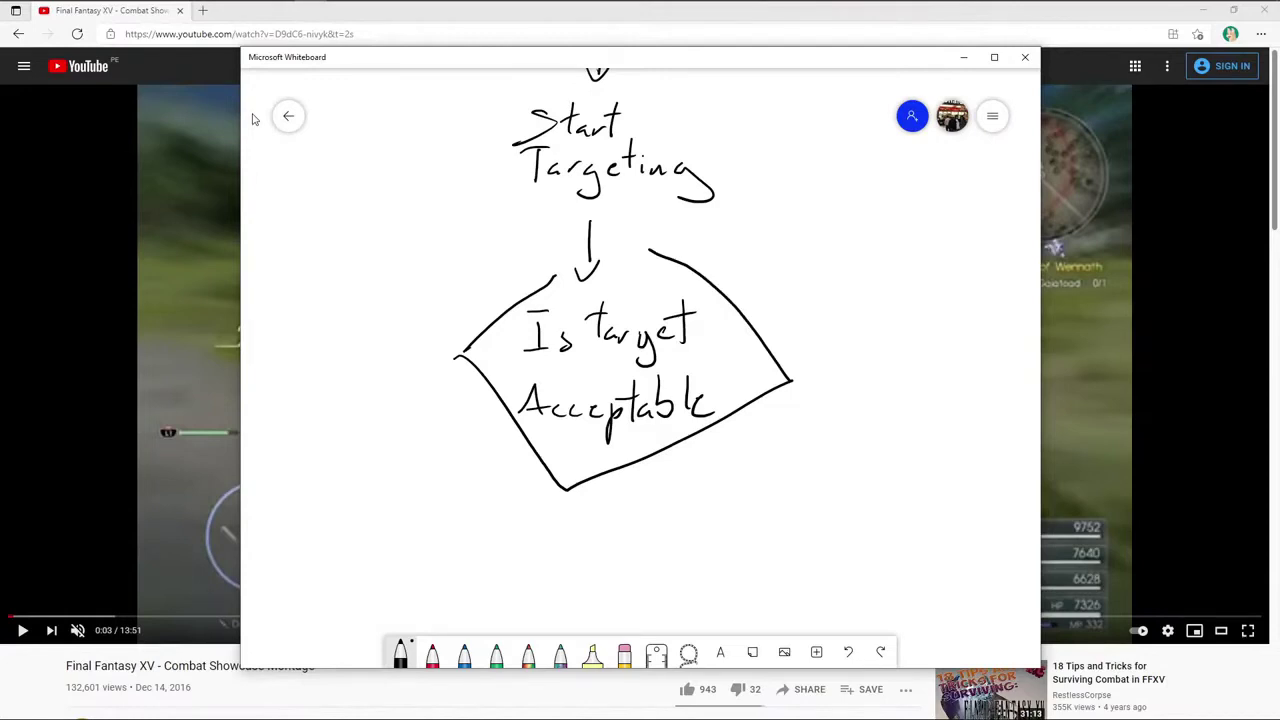
middle_click_drag(255, 119, 169, 69)
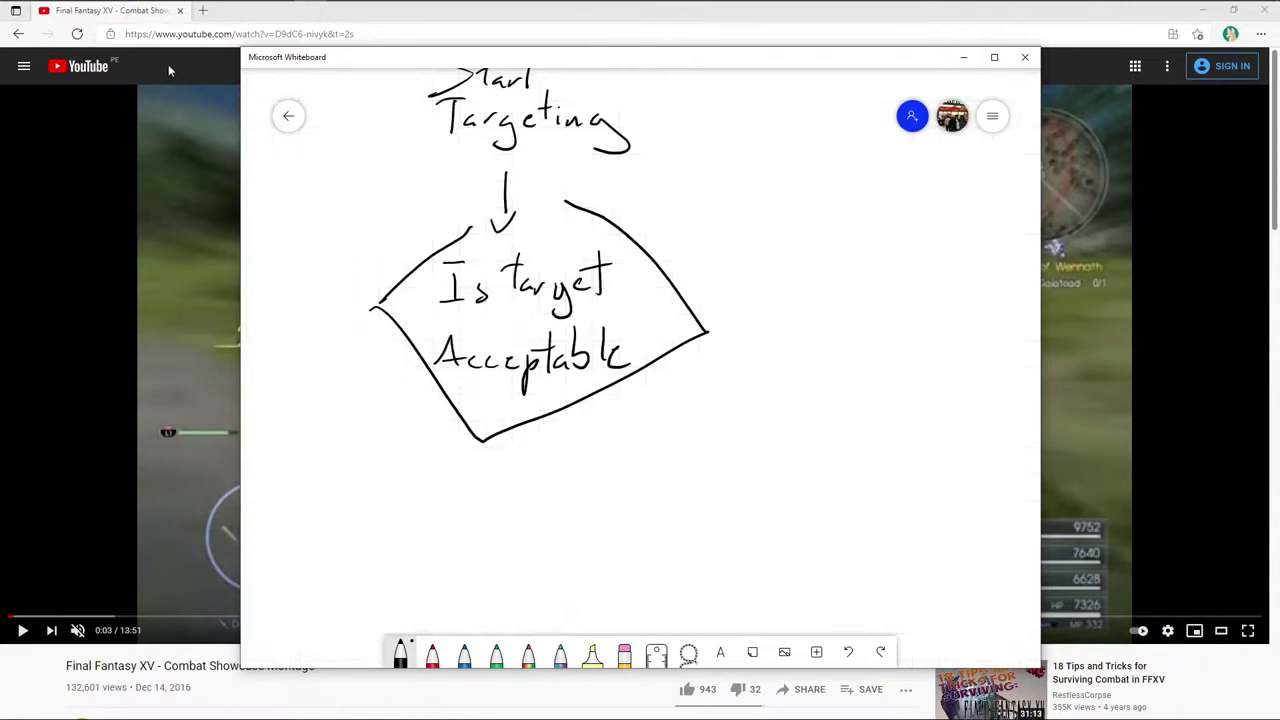
left_click_drag(641, 333, 650, 360)
scroll(798, 516, "down", 3)
left_click_drag(798, 516, 729, 440)
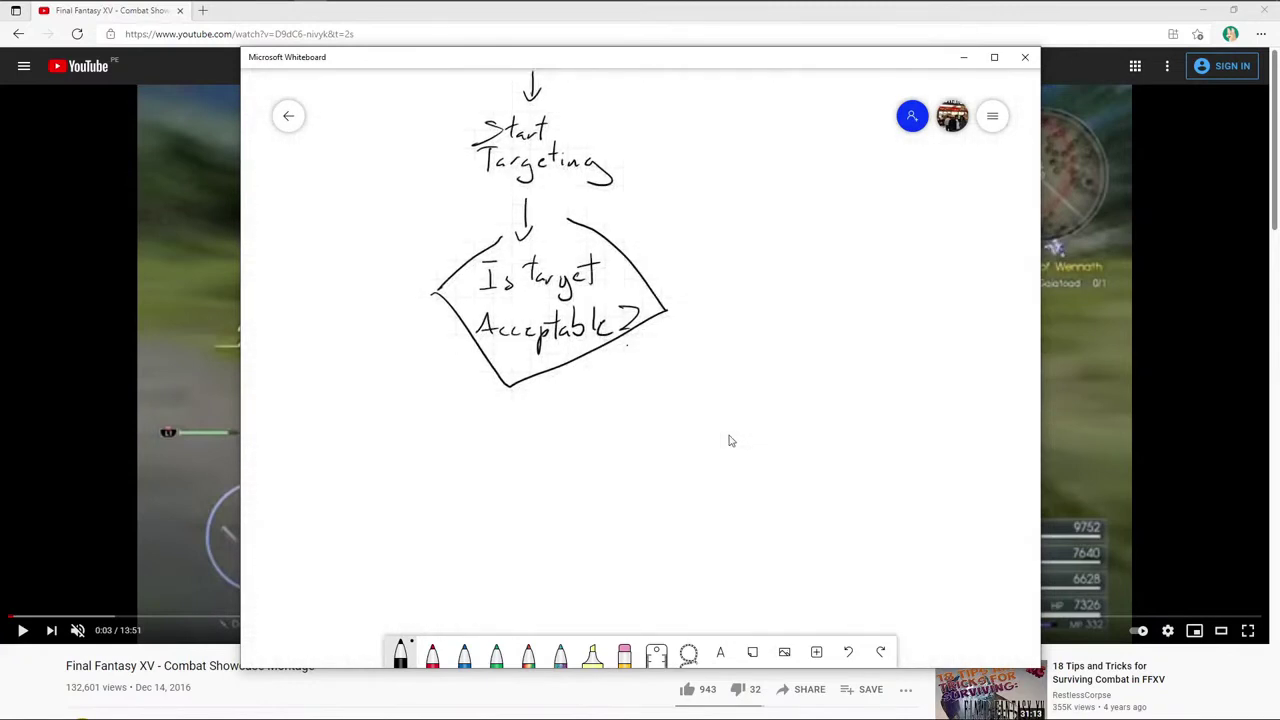
- Add a downward "Yes" arrow from the target decision and a "No" line looping back to the arrow above it
mouse_move(506, 382)
left_mouse_down()
mouse_move(504, 446)
mouse_move(515, 430)
left_mouse_up()
left_click_drag(519, 395, 526, 406)
mouse_move(533, 394)
left_mouse_down()
mouse_move(518, 421)
mouse_move(553, 412)
left_mouse_up()
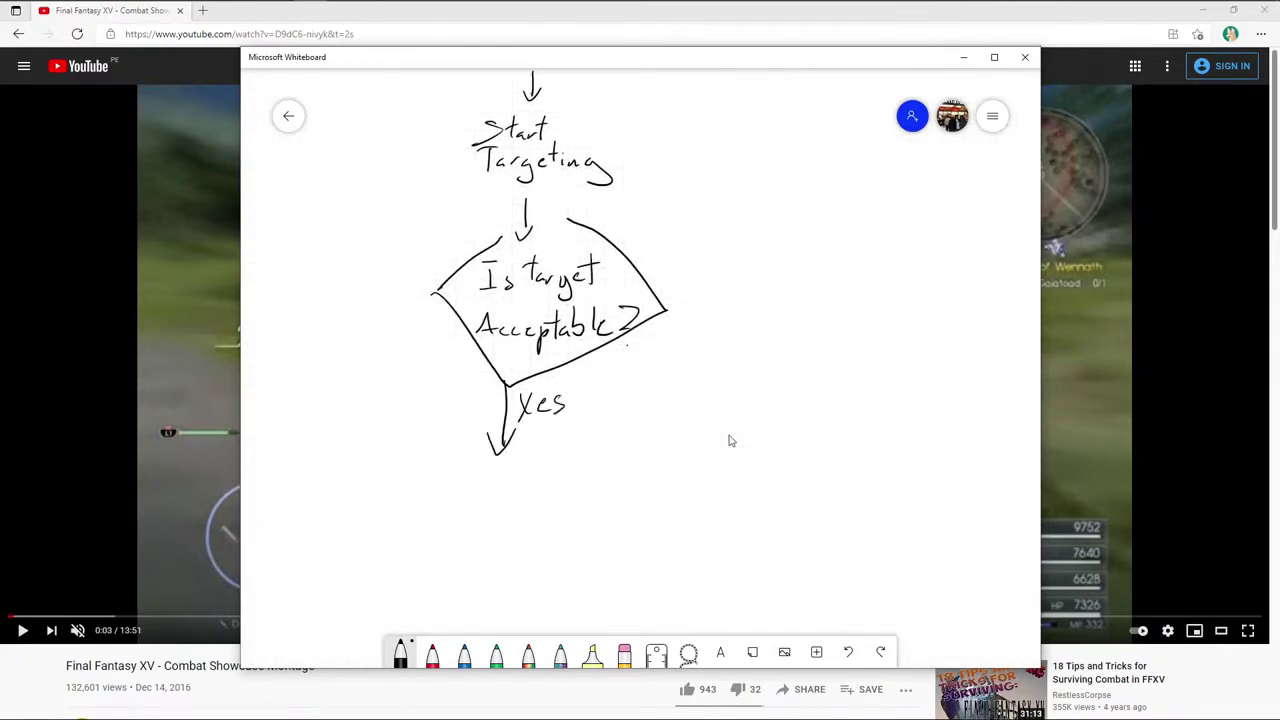
mouse_move(666, 310)
left_mouse_down()
mouse_move(746, 303)
mouse_move(703, 263)
left_mouse_up()
mouse_move(726, 284)
left_mouse_down()
mouse_move(742, 220)
mouse_move(578, 204)
mouse_move(592, 214)
mouse_move(597, 196)
left_mouse_up()
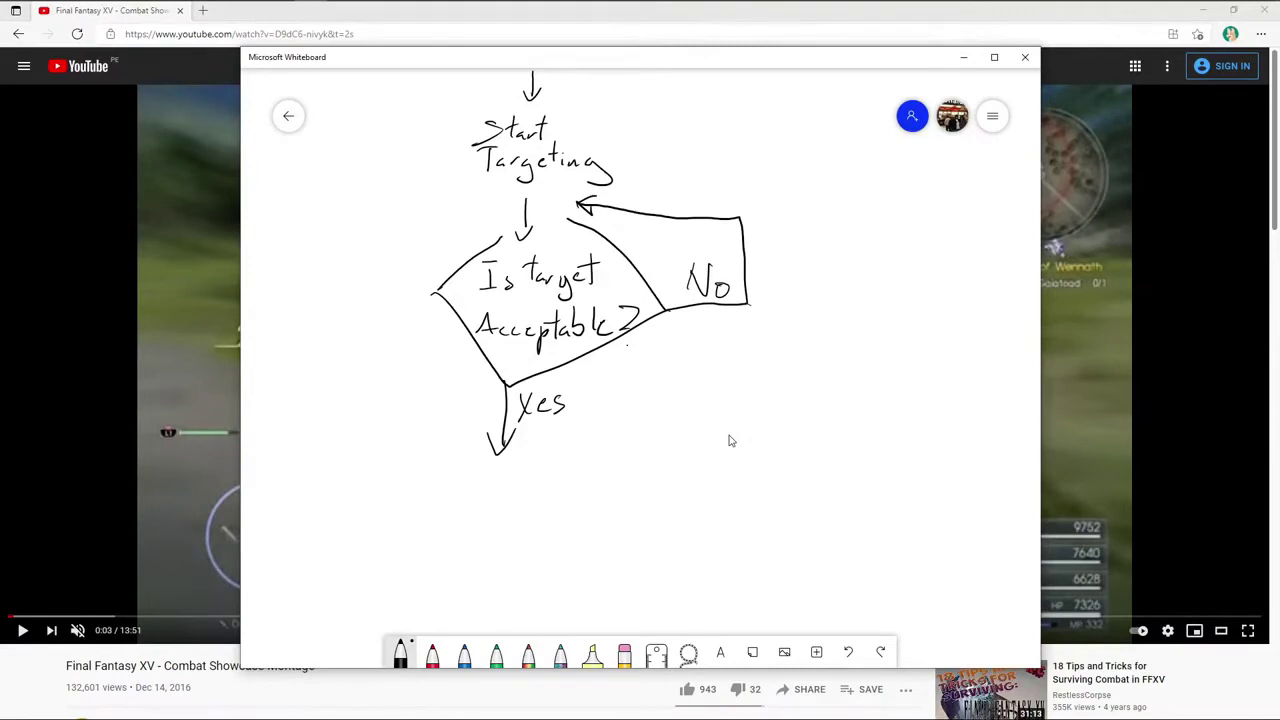
- Handwrite "Change the Crosshair" below the "Yes" arrow as the next stage
scroll(729, 440, "down", 4, "ctrl")
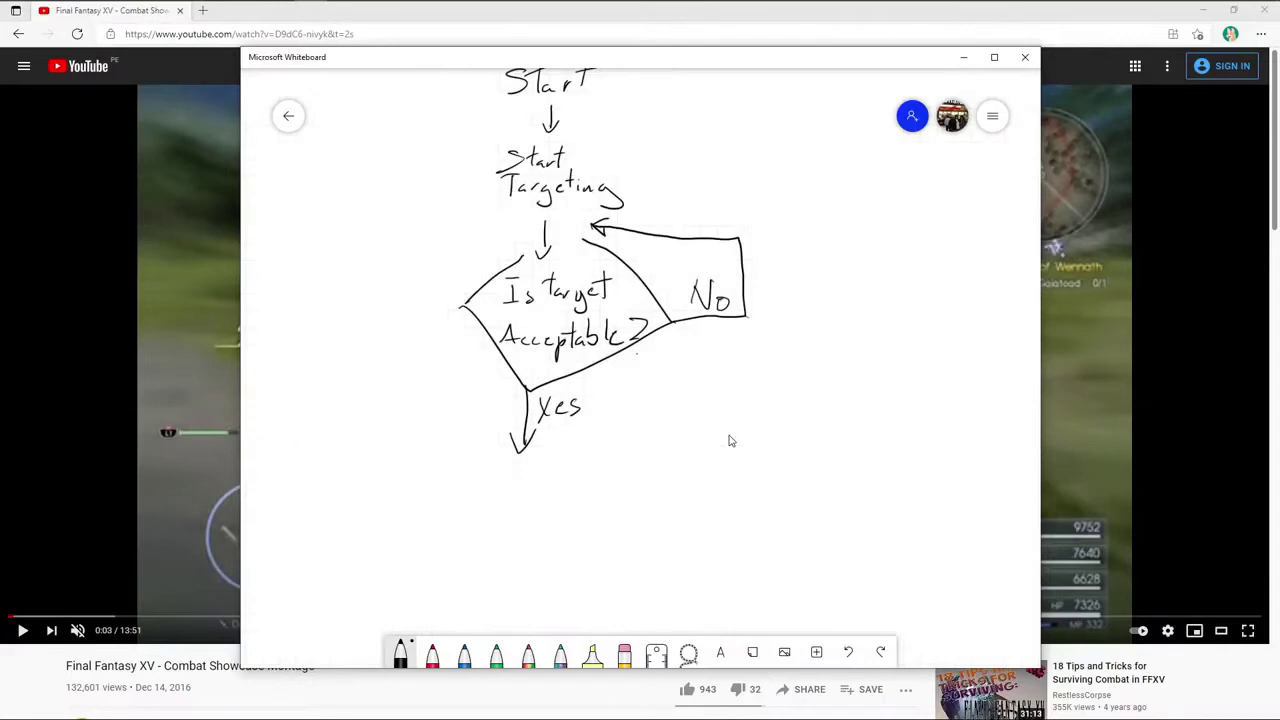
right_click_drag(729, 440, 702, 264)
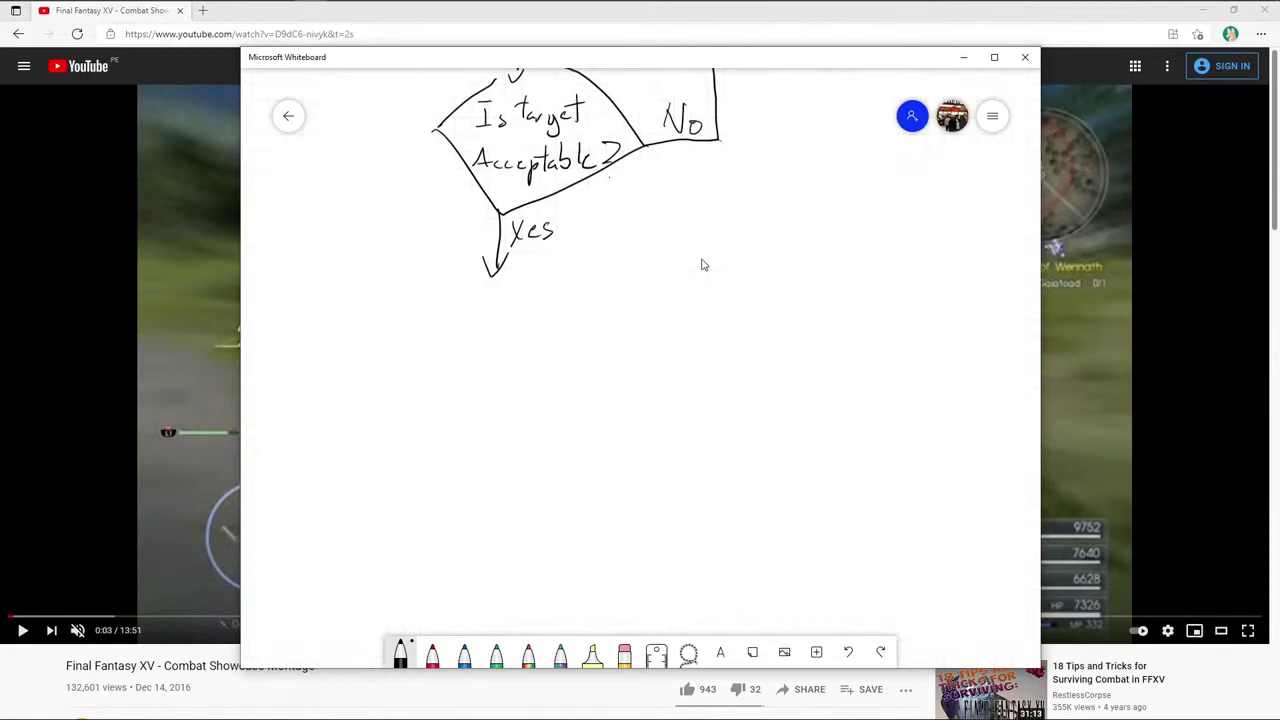
left_click_drag(440, 306, 469, 336)
left_click_drag(484, 323, 505, 334)
mouse_move(522, 323)
left_mouse_down()
mouse_move(510, 349)
mouse_move(549, 330)
left_mouse_up()
mouse_move(580, 304)
left_mouse_down()
mouse_move(605, 336)
mouse_move(638, 332)
left_mouse_up()
mouse_move(441, 371)
left_mouse_down()
mouse_move(445, 388)
mouse_move(466, 378)
left_mouse_up()
left_click_drag(480, 380, 476, 390)
left_click_drag(496, 376, 500, 390)
left_click_drag(520, 354, 532, 386)
mouse_move(544, 374)
left_mouse_down()
mouse_move(536, 384)
mouse_move(572, 372)
left_mouse_up()
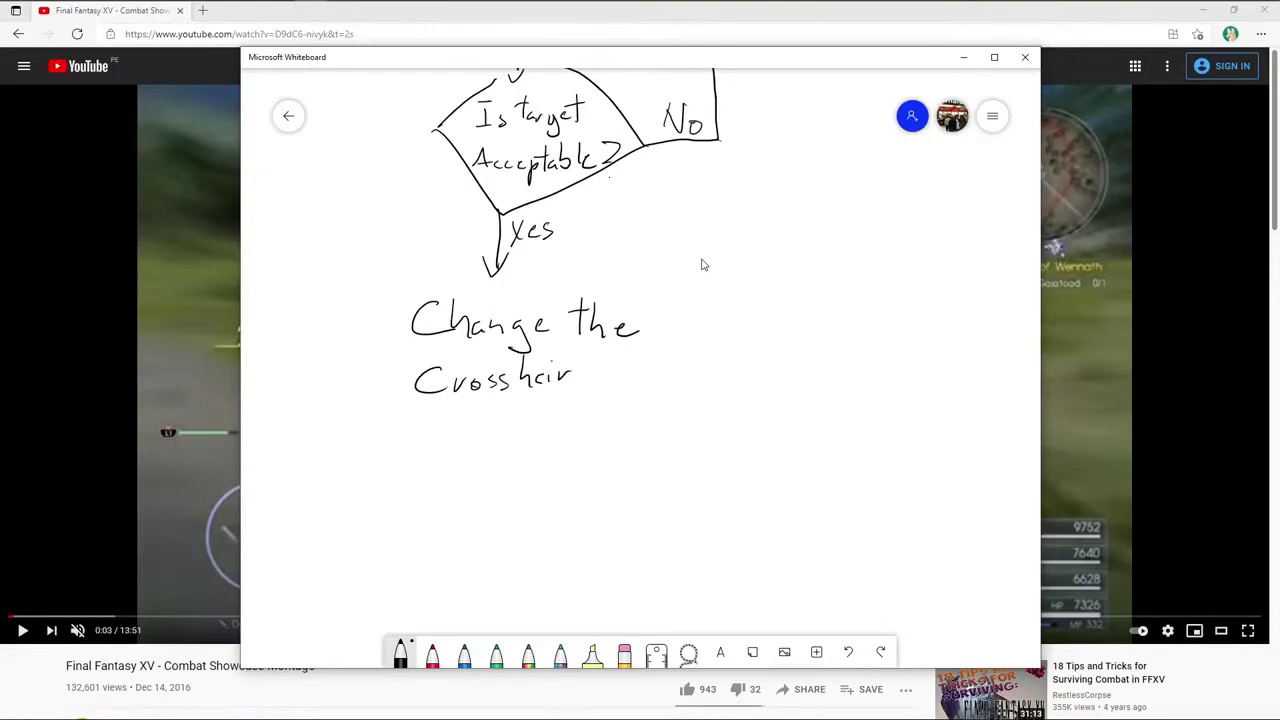
- Draw a downward arrow under the crosshair stage and handwrite "Input for the WP Pressed?" below it
mouse_move(494, 412)
left_mouse_down()
mouse_move(498, 462)
mouse_move(512, 456)
left_mouse_up()
mouse_move(455, 500)
left_mouse_down()
mouse_move(455, 514)
mouse_move(462, 494)
left_mouse_up()
left_click_drag(442, 518, 476, 514)
mouse_move(482, 506)
left_mouse_down()
mouse_move(490, 530)
mouse_move(512, 518)
left_mouse_up()
left_click_drag(518, 492, 522, 516)
mouse_move(552, 482)
left_mouse_down()
mouse_move(544, 516)
mouse_move(590, 504)
left_mouse_up()
mouse_move(442, 528)
left_mouse_down()
mouse_move(440, 558)
mouse_move(454, 540)
left_mouse_up()
mouse_move(458, 528)
left_mouse_down()
mouse_move(474, 554)
mouse_move(494, 556)
mouse_move(544, 528)
left_mouse_up()
left_click_drag(554, 530, 554, 552)
left_click_drag(552, 522, 558, 543)
key("ctrl+z")
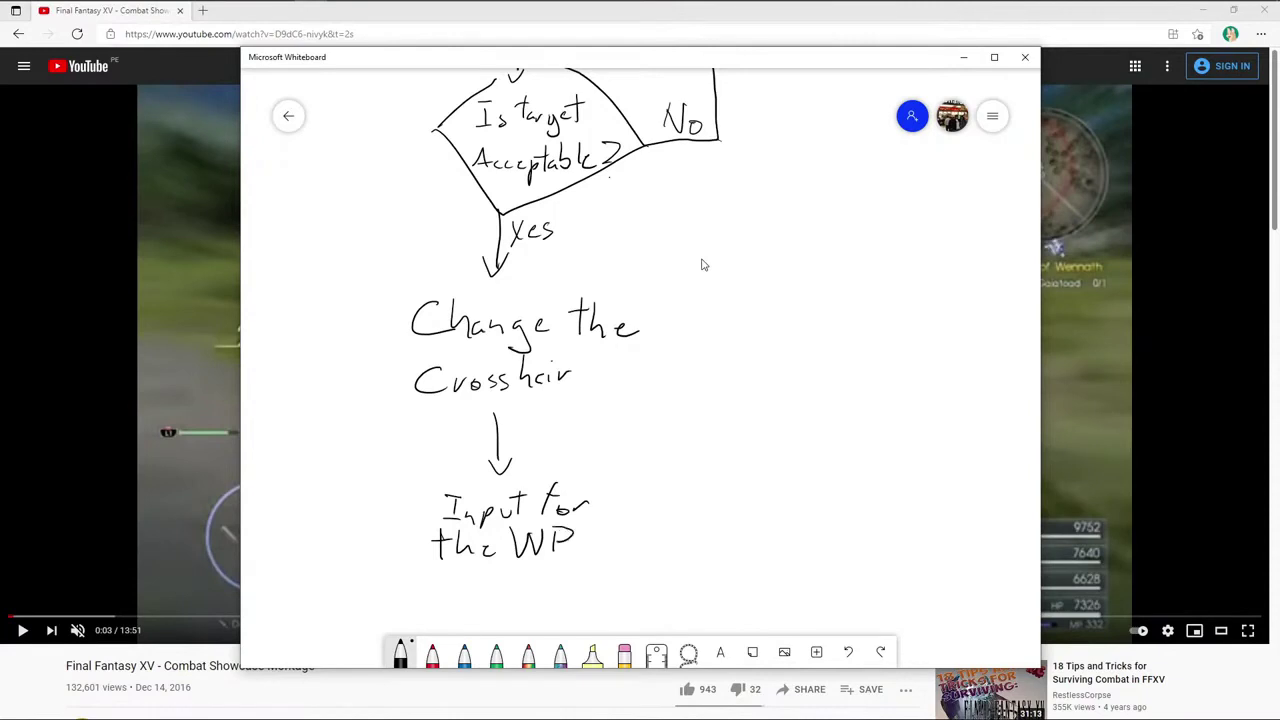
mouse_move(462, 572)
left_mouse_down()
mouse_move(462, 592)
mouse_move(486, 575)
left_mouse_up()
left_click_drag(489, 578, 498, 584)
left_click_drag(511, 570, 504, 586)
mouse_move(523, 568)
left_mouse_down()
mouse_move(515, 586)
mouse_move(547, 580)
mouse_move(505, 590)
mouse_move(518, 590)
left_mouse_up()
key("ctrl+z")
key("ctrl+z")
key("ctrl+z")
left_click_drag(531, 580, 571, 581)
key("ctrl+z")
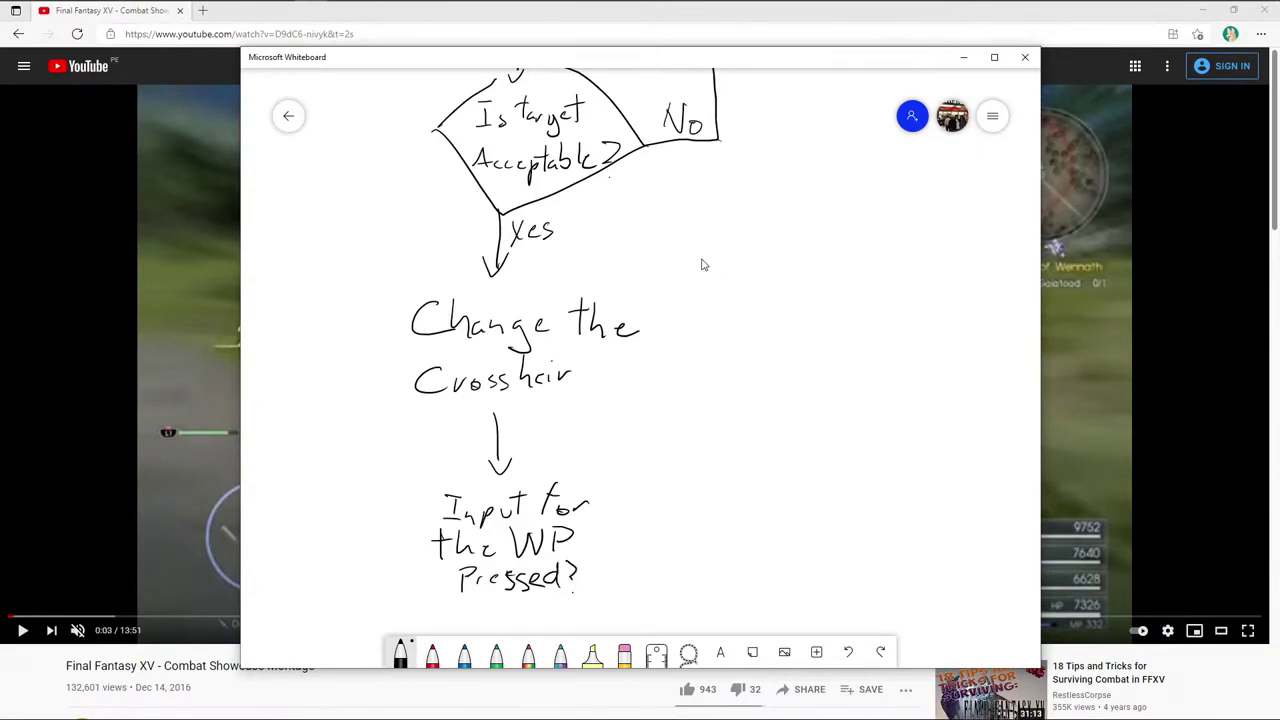
- Draw a decision diamond around "Input for the WP Pressed?"
mouse_move(396, 534)
left_mouse_down()
mouse_move(465, 482)
mouse_move(497, 622)
left_mouse_up()
left_click_drag(620, 526, 548, 594)
left_click_drag(560, 456, 624, 514)
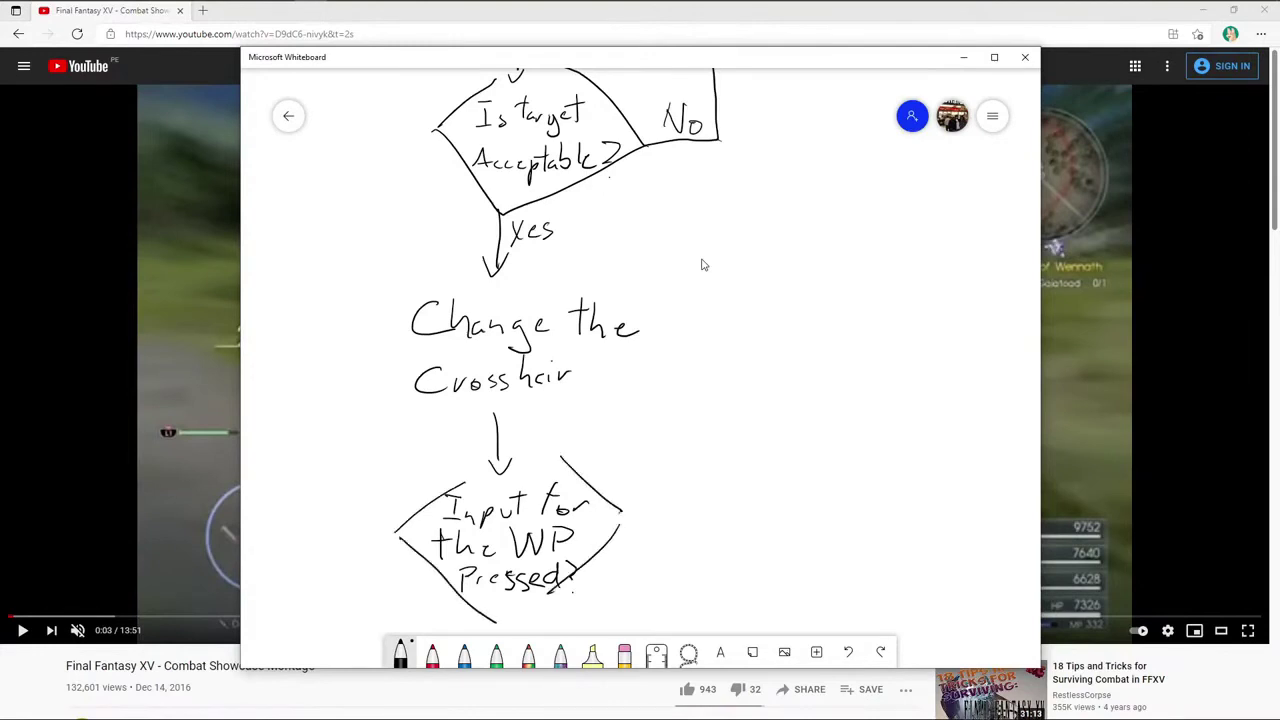
scroll(560, 350, "down", 3)
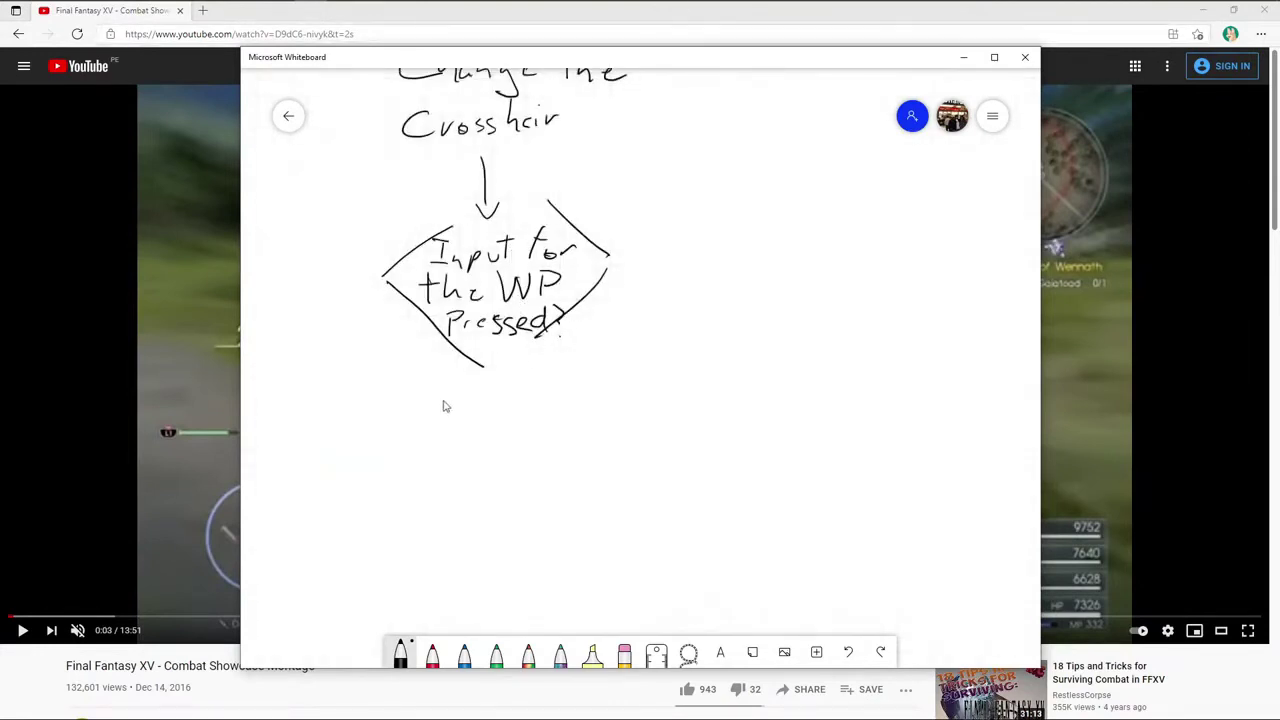
left_click(719, 652)
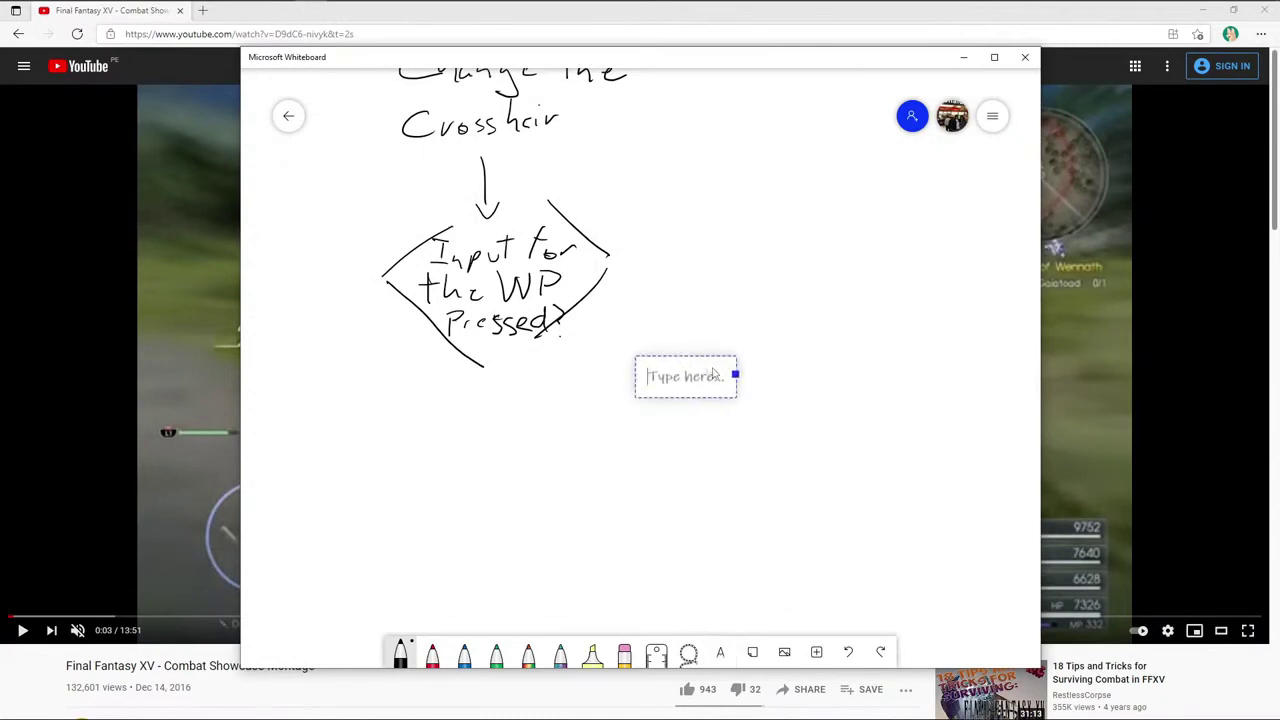
left_click_drag(704, 377, 511, 440)
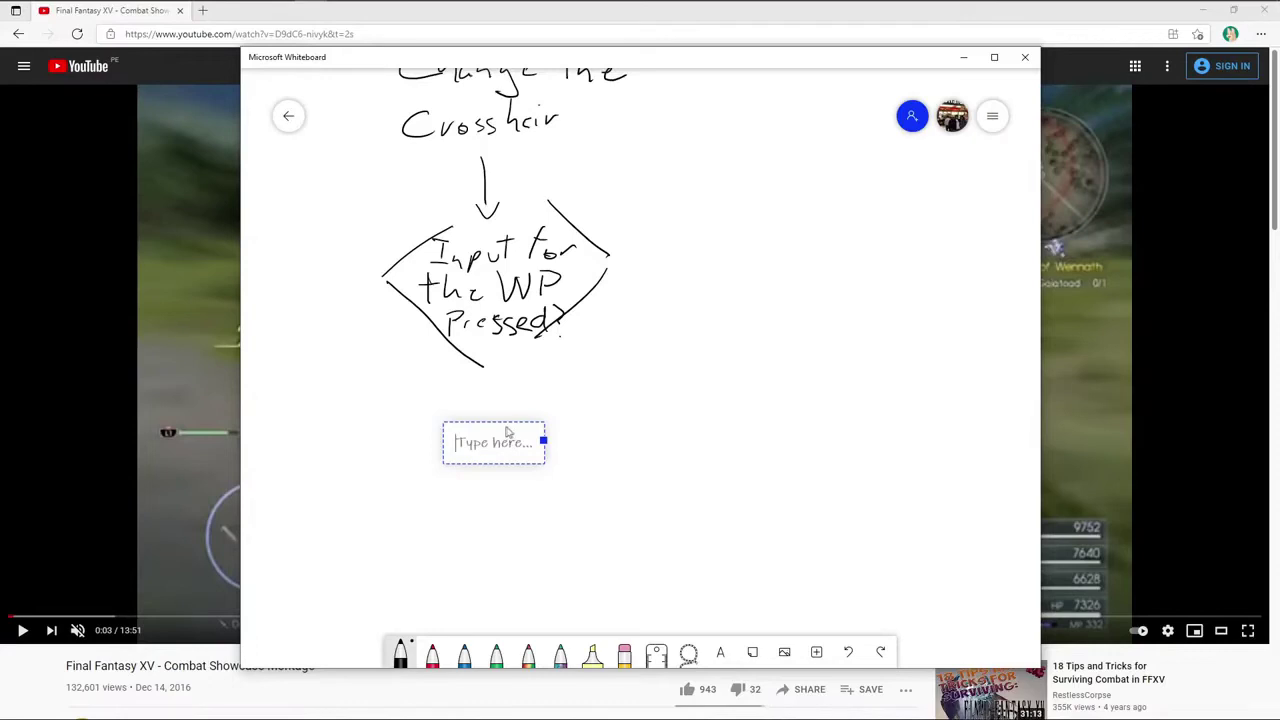
key("Escape")
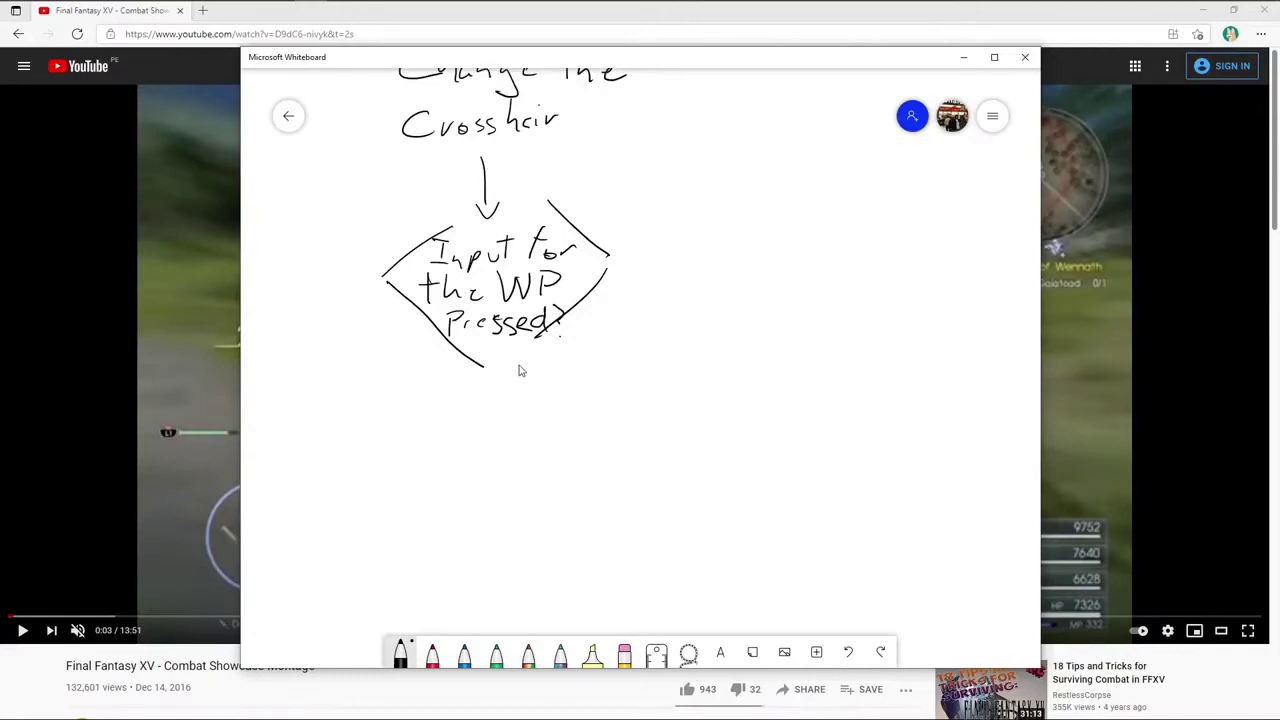
- Draw a downward arrow from the input decision and handwrite "Do the warp strike" below it
mouse_move(496, 366)
left_mouse_down()
mouse_move(490, 432)
mouse_move(502, 408)
left_mouse_up()
left_click_drag(413, 450, 410, 491)
left_click_drag(448, 478, 446, 479)
mouse_move(488, 456)
left_mouse_down()
mouse_move(482, 492)
mouse_move(530, 490)
left_mouse_up()
left_click_drag(546, 478, 602, 482)
left_click_drag(610, 474, 606, 508)
mouse_move(456, 518)
left_mouse_down()
mouse_move(436, 540)
mouse_move(474, 536)
left_mouse_up()
mouse_move(478, 538)
left_mouse_down()
mouse_move(492, 526)
mouse_move(508, 538)
left_mouse_up()
left_click_drag(514, 510, 526, 538)
left_click_drag(528, 532, 540, 538)
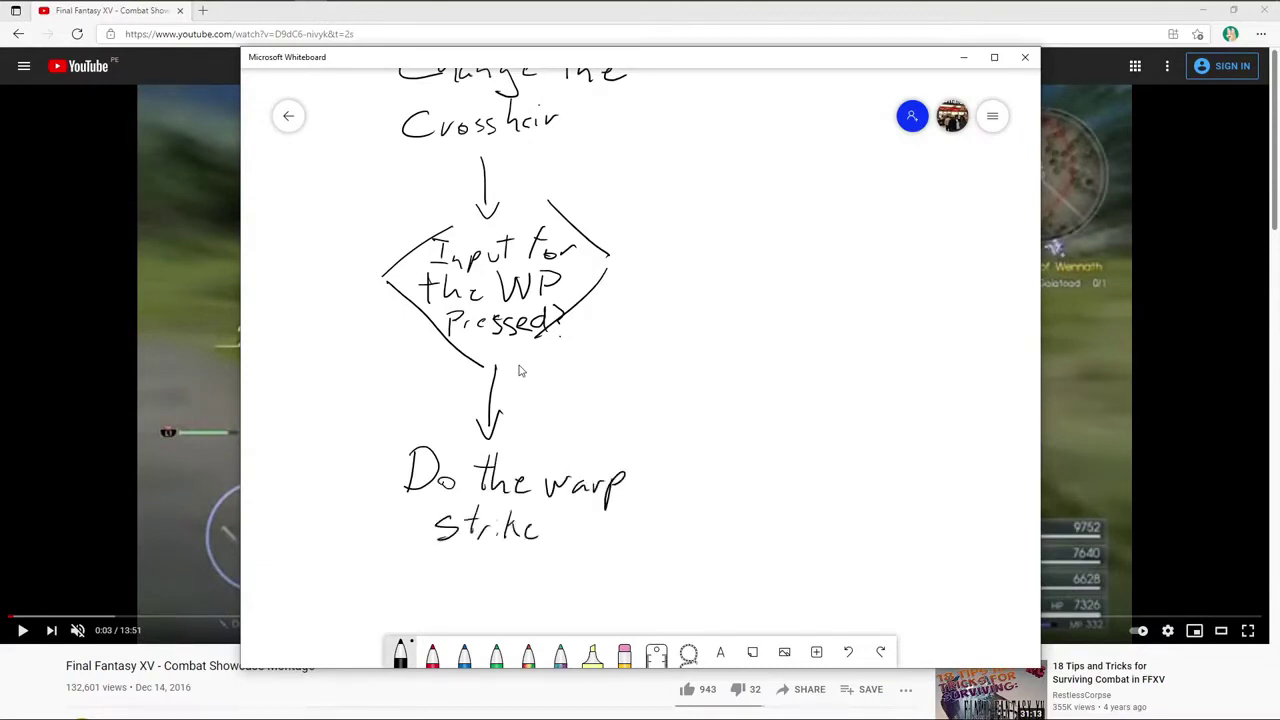
- Finish the flowchart with an arrow to "End", and draw two diverging lines fanning out beside "Do the warp strike"
scroll(518, 371, "down", 5, "ctrl")
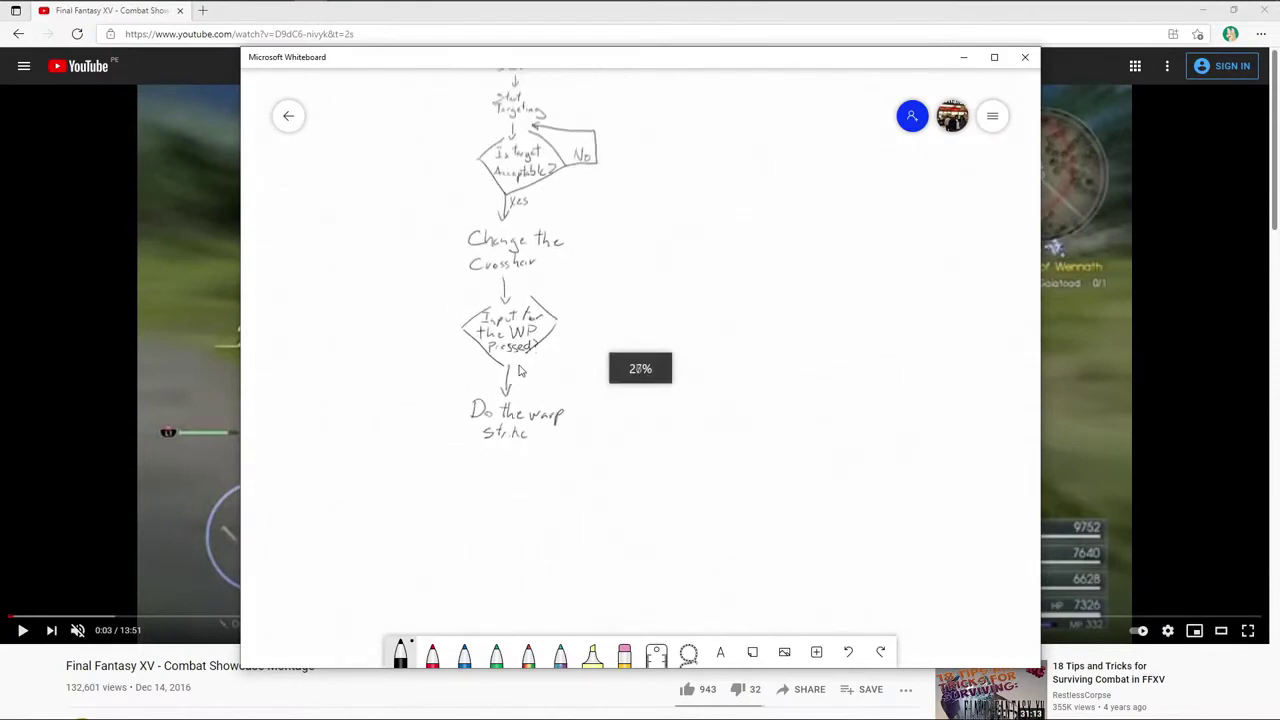
left_click_drag(740, 157, 693, 243)
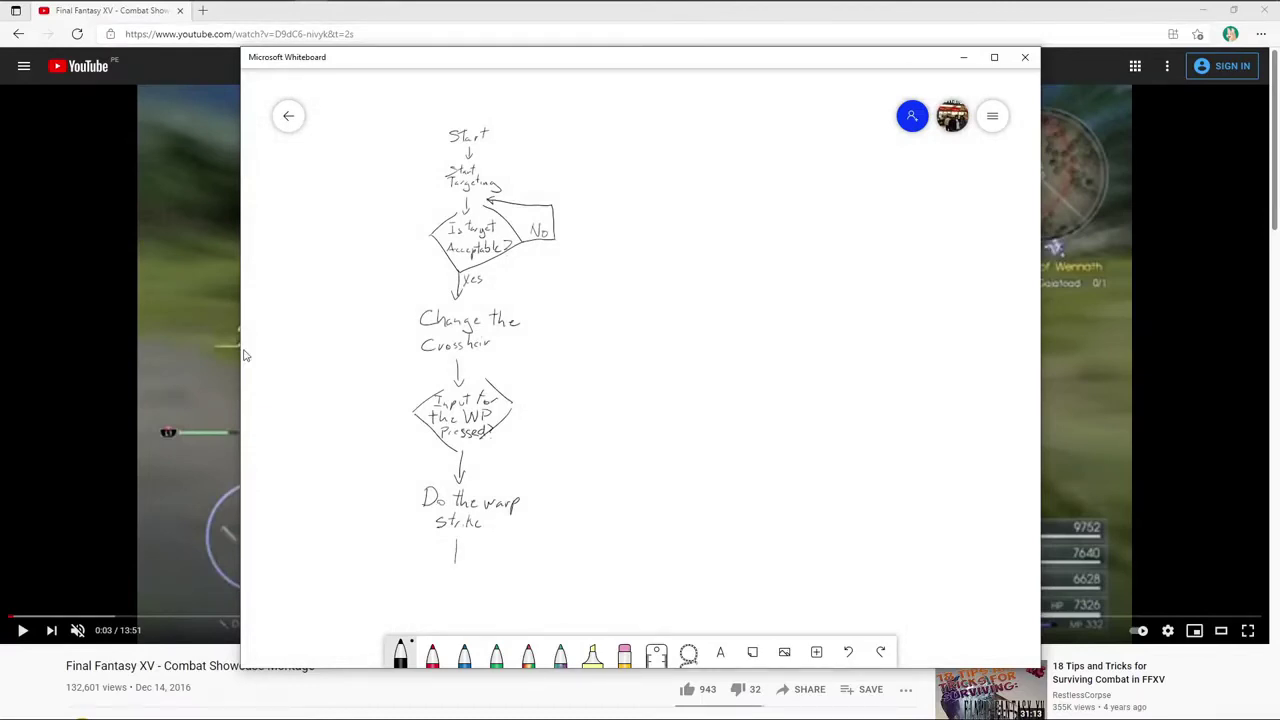
mouse_move(449, 558)
left_mouse_down()
mouse_move(467, 558)
mouse_move(430, 596)
mouse_move(442, 598)
left_mouse_up()
left_click_drag(447, 598, 460, 597)
left_click_drag(478, 598, 481, 579)
left_click_drag(550, 491, 683, 358)
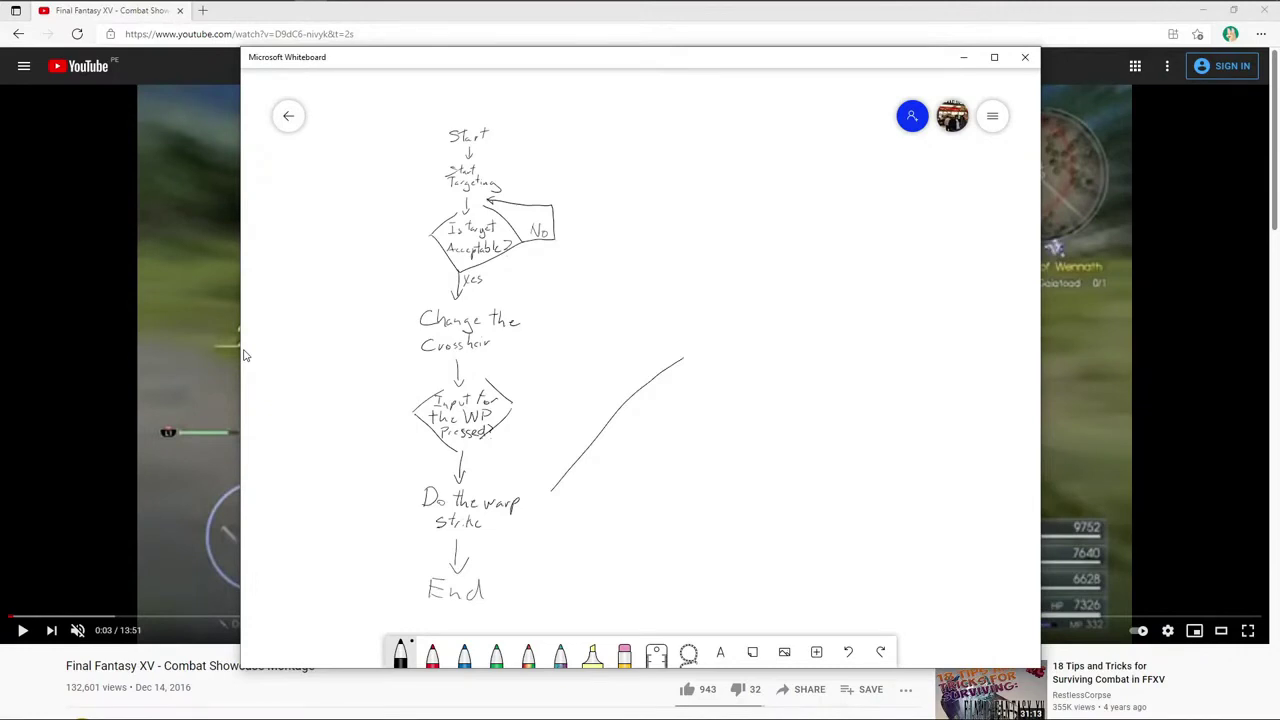
left_click_drag(555, 503, 672, 618)
- Switch to the YouTube video, replay the warp-strike from 0:01 and pause at 0:02 to examine how it begins
left_click(555, 680)
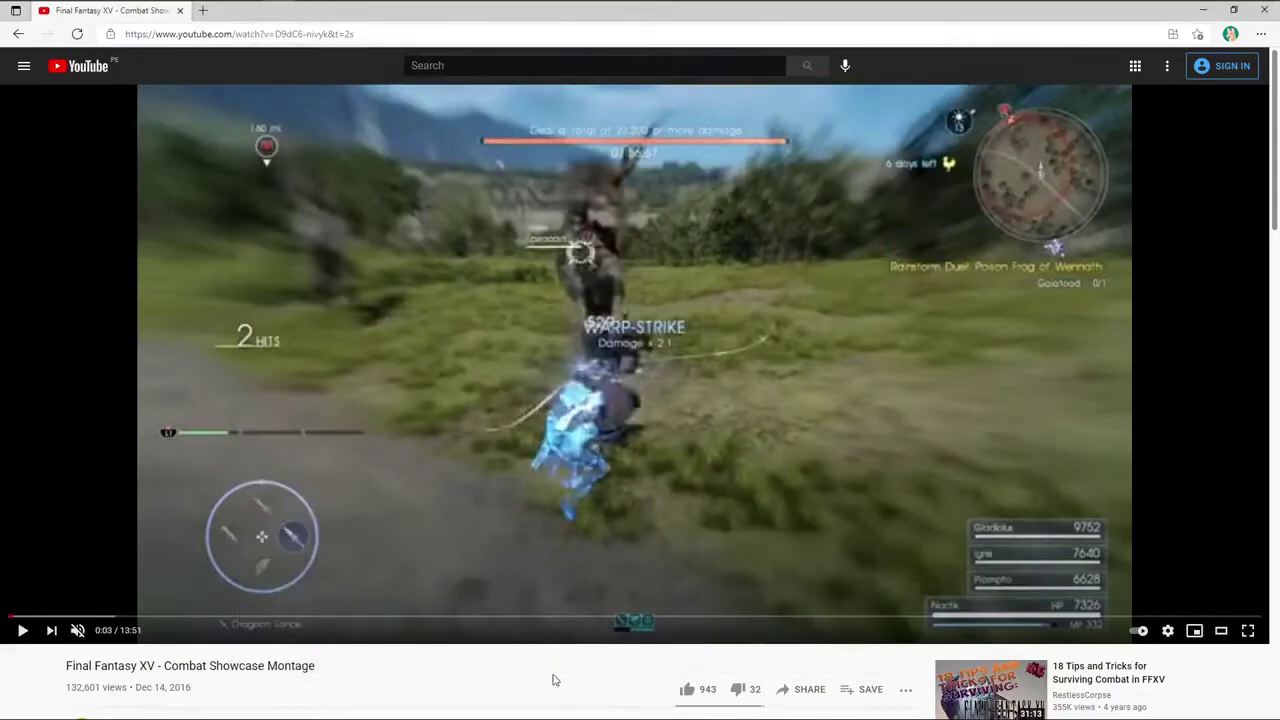
key("Left")
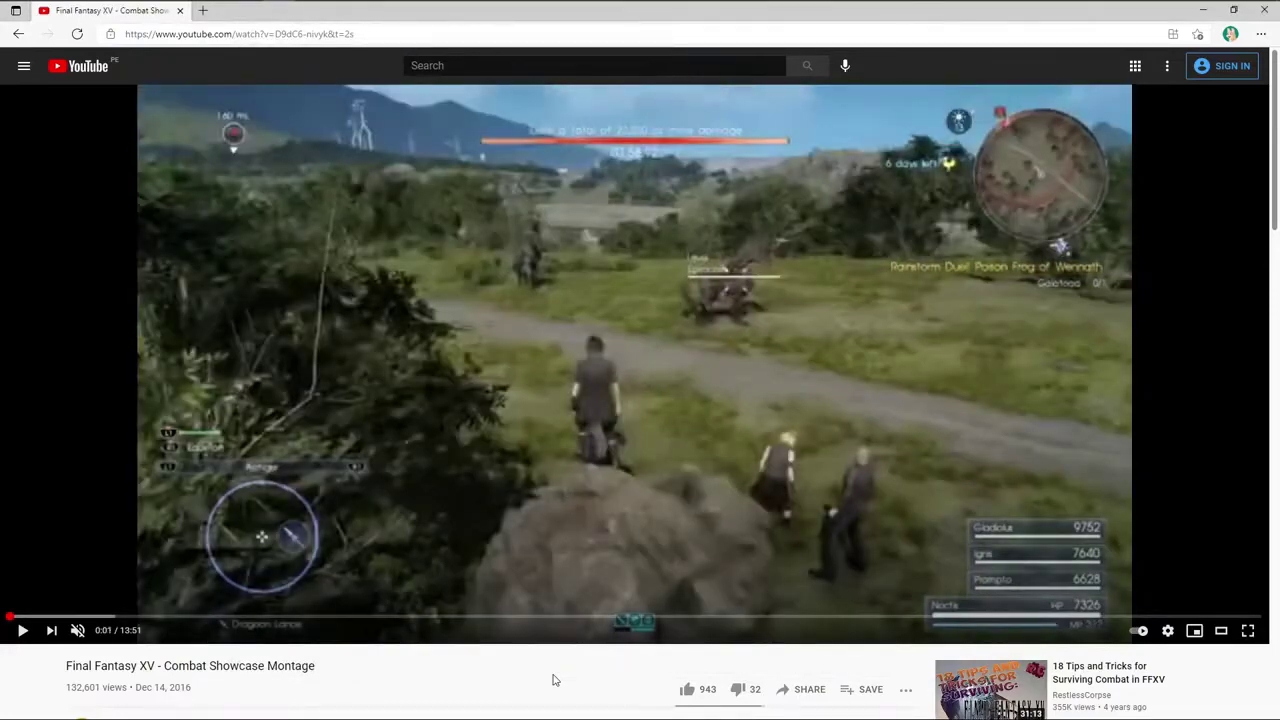
key("space")
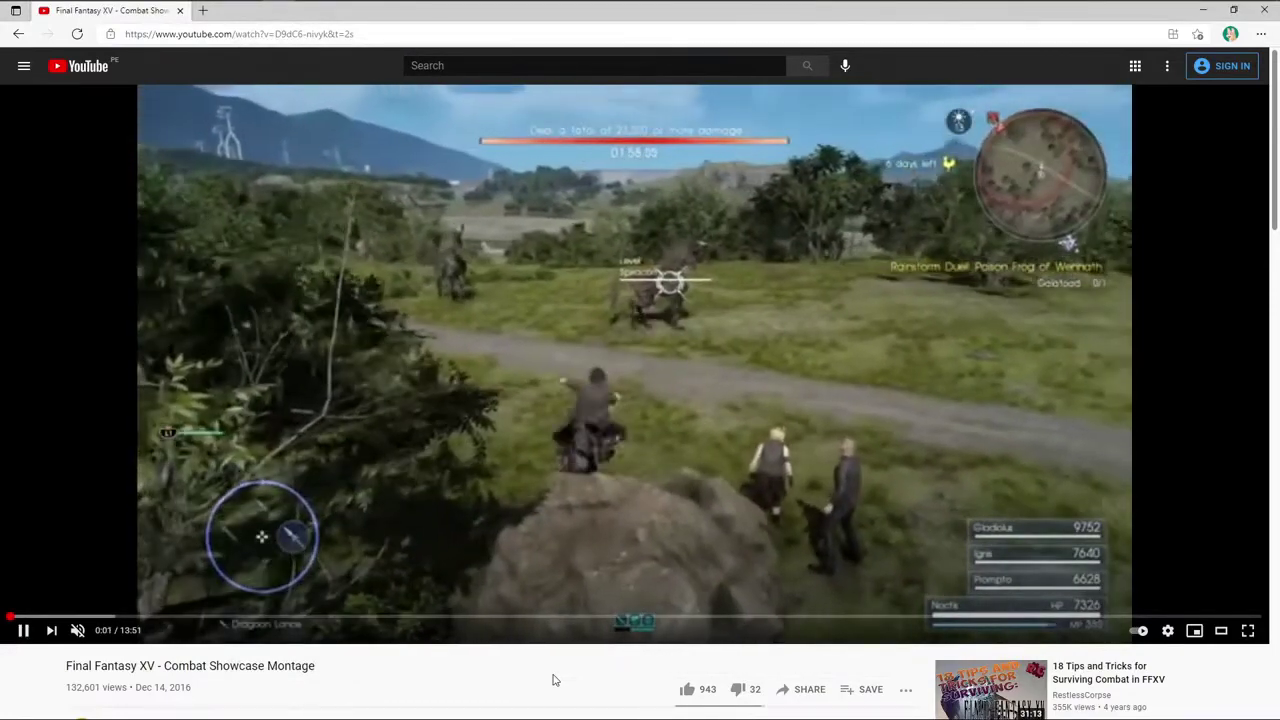
key("space")
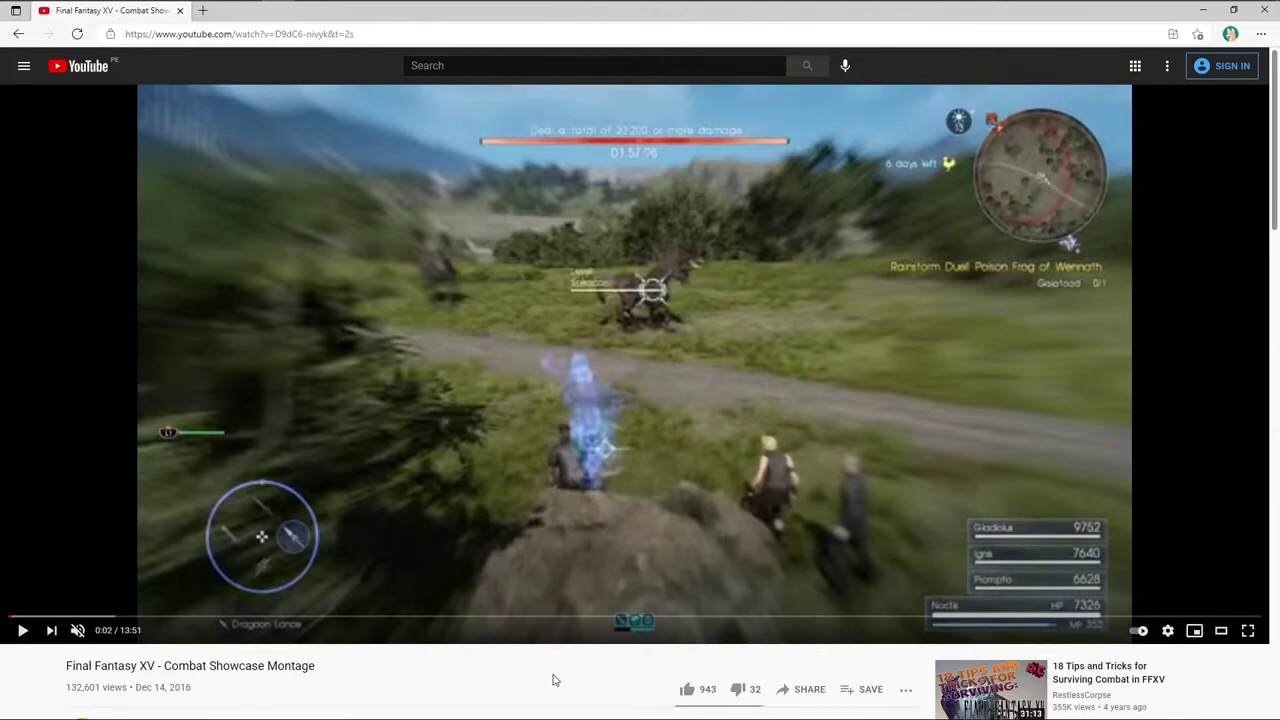
- Return to Microsoft Whiteboard and handwrite "Throw Weapon" as the first action between the diverging lines
key("alt+Tab")
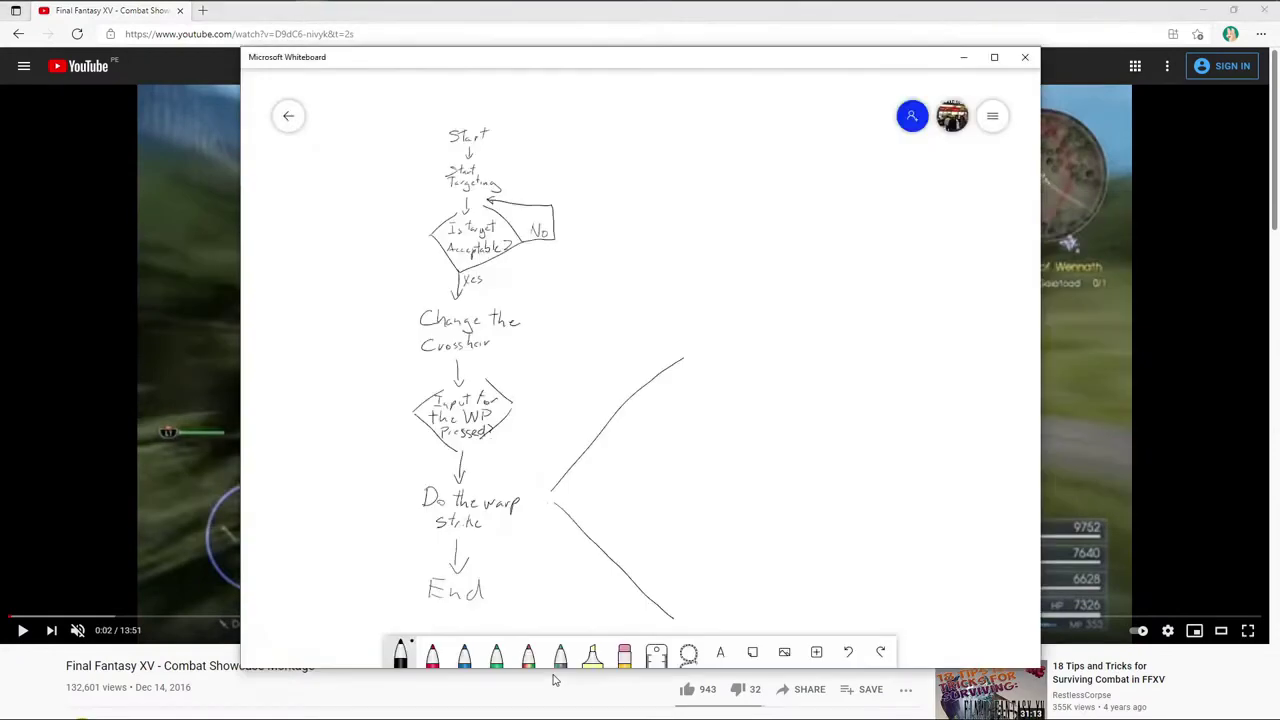
mouse_move(709, 333)
left_mouse_down()
mouse_move(706, 357)
mouse_move(727, 333)
left_mouse_up()
mouse_move(735, 329)
left_mouse_down()
mouse_move(747, 357)
mouse_move(811, 349)
left_mouse_up()
mouse_move(836, 338)
left_mouse_down()
mouse_move(854, 360)
mouse_move(859, 343)
left_mouse_up()
left_click_drag(865, 354, 898, 372)
left_click_drag(904, 348, 928, 350)
left_click(720, 652)
left_click(690, 386)
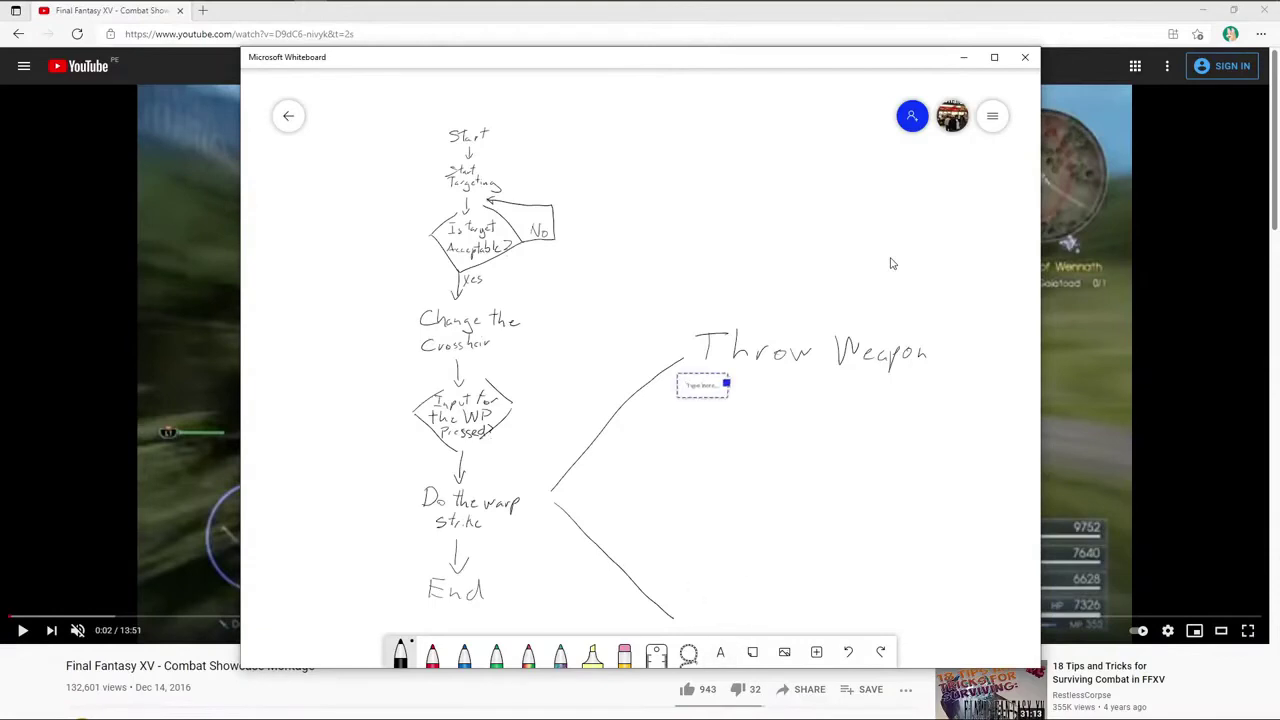
key("Escape")
- Check the paused video frame, then return to the whiteboard and handwrite "Char Phases Out" under "Throw Weapon"
left_click(909, 46)
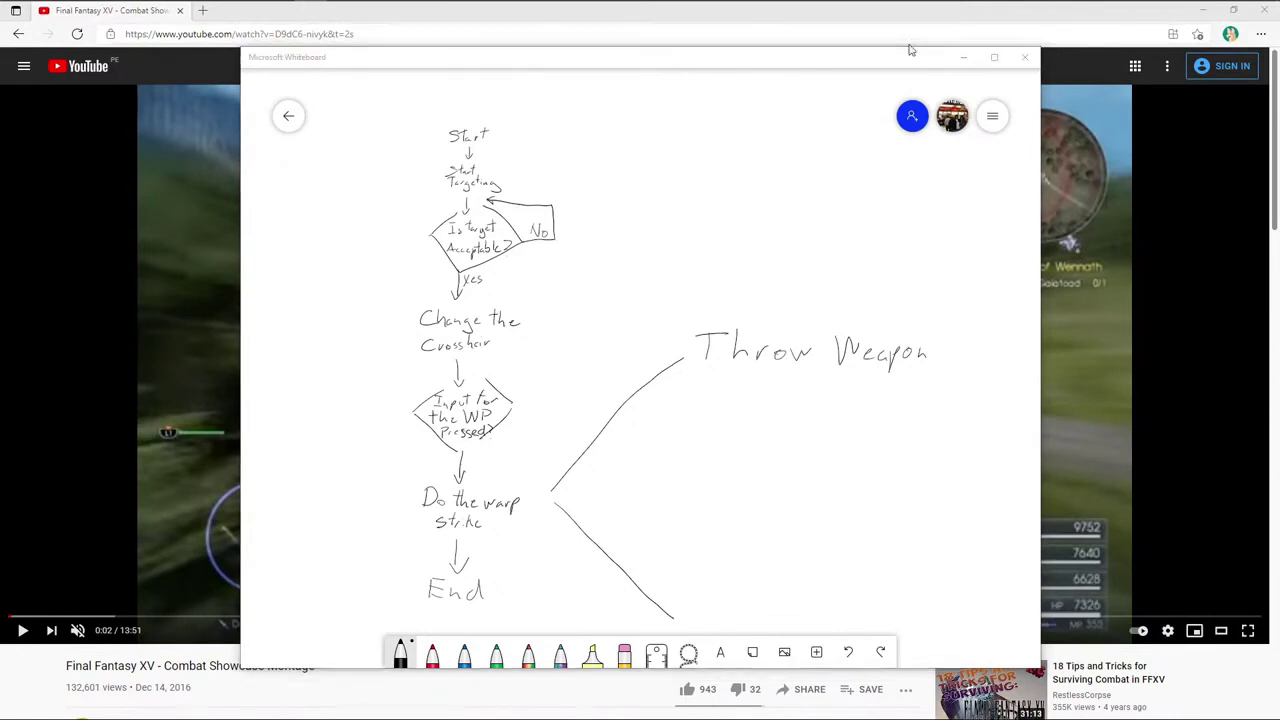
left_click(1048, 553)
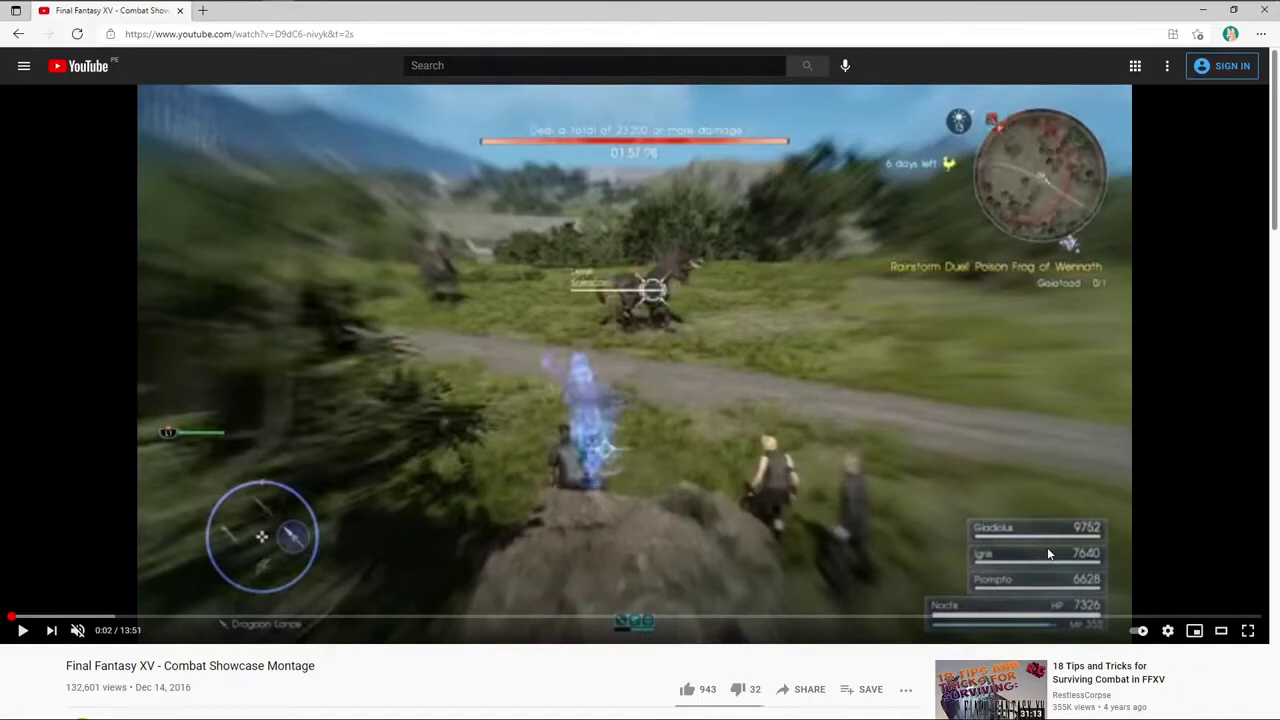
key("alt+Tab")
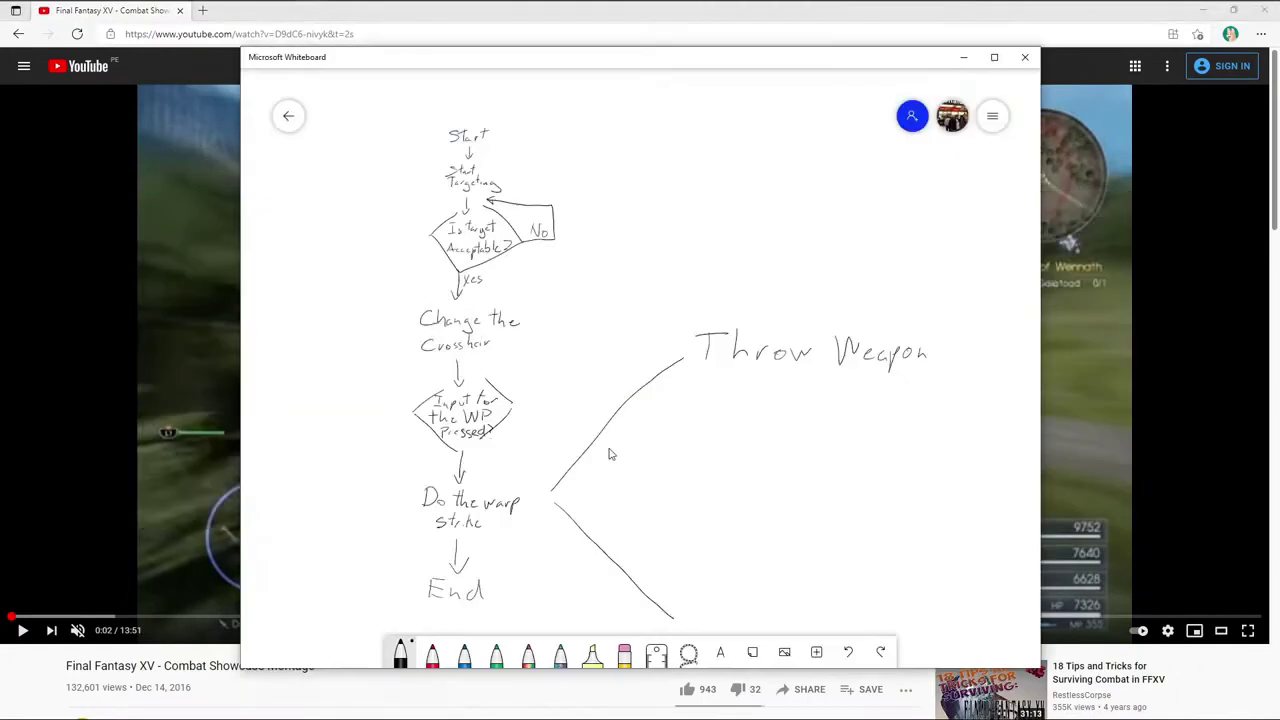
left_click_drag(735, 409, 738, 420)
left_click_drag(740, 420, 781, 420)
mouse_move(781, 382)
left_mouse_down()
mouse_move(808, 414)
mouse_move(832, 414)
left_mouse_up()
mouse_move(838, 402)
left_mouse_down()
mouse_move(860, 414)
mouse_move(900, 390)
left_mouse_up()
left_click_drag(922, 404, 934, 406)
left_click_drag(948, 384, 948, 410)
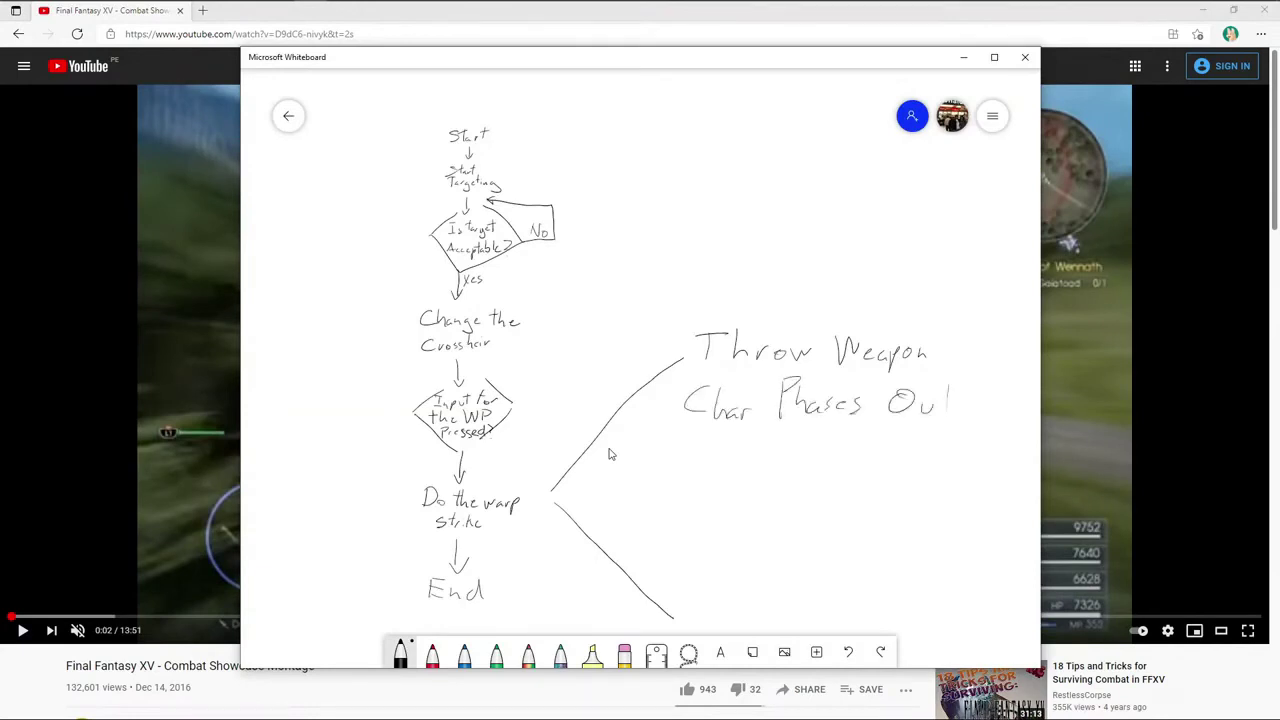
- Play the video a moment further, then handwrite "Camera goes to target" under "Char Phases Out" on the whiteboard
left_click(557, 677)
key("space")
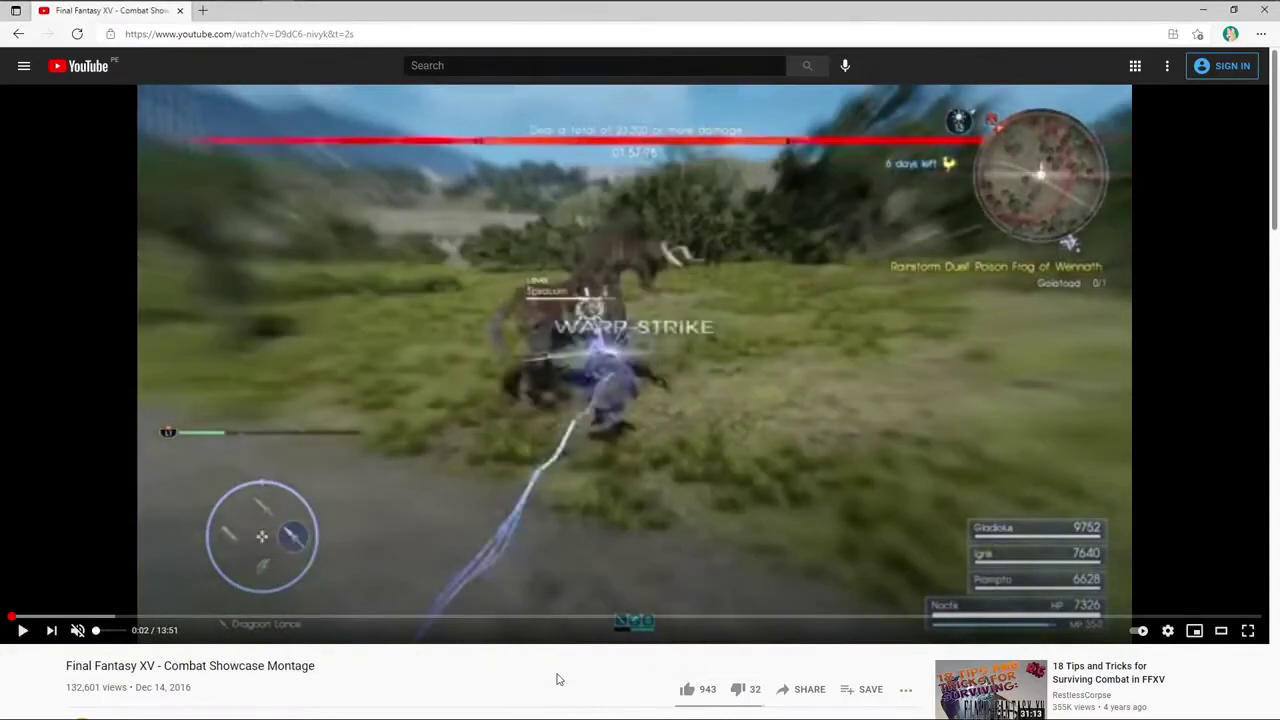
key("alt+Tab")
mouse_move(697, 459)
left_mouse_down()
mouse_move(698, 477)
mouse_move(740, 478)
left_mouse_up()
left_click_drag(745, 467, 800, 494)
mouse_move(826, 466)
left_mouse_down()
mouse_move(910, 466)
mouse_move(918, 447)
left_mouse_up()
left_click_drag(918, 466, 942, 470)
mouse_move(944, 464)
left_mouse_down()
mouse_move(958, 462)
mouse_move(958, 484)
left_mouse_up()
left_click_drag(975, 462, 984, 464)
left_click_drag(992, 436, 994, 466)
left_click_drag(982, 448, 1004, 446)
- Play the strike's impact in the video, then handwrite "Char teleports" on the whiteboard with ditto marks under "to target"
key("alt+Tab")
left_click(632, 448)
left_click(632, 448)
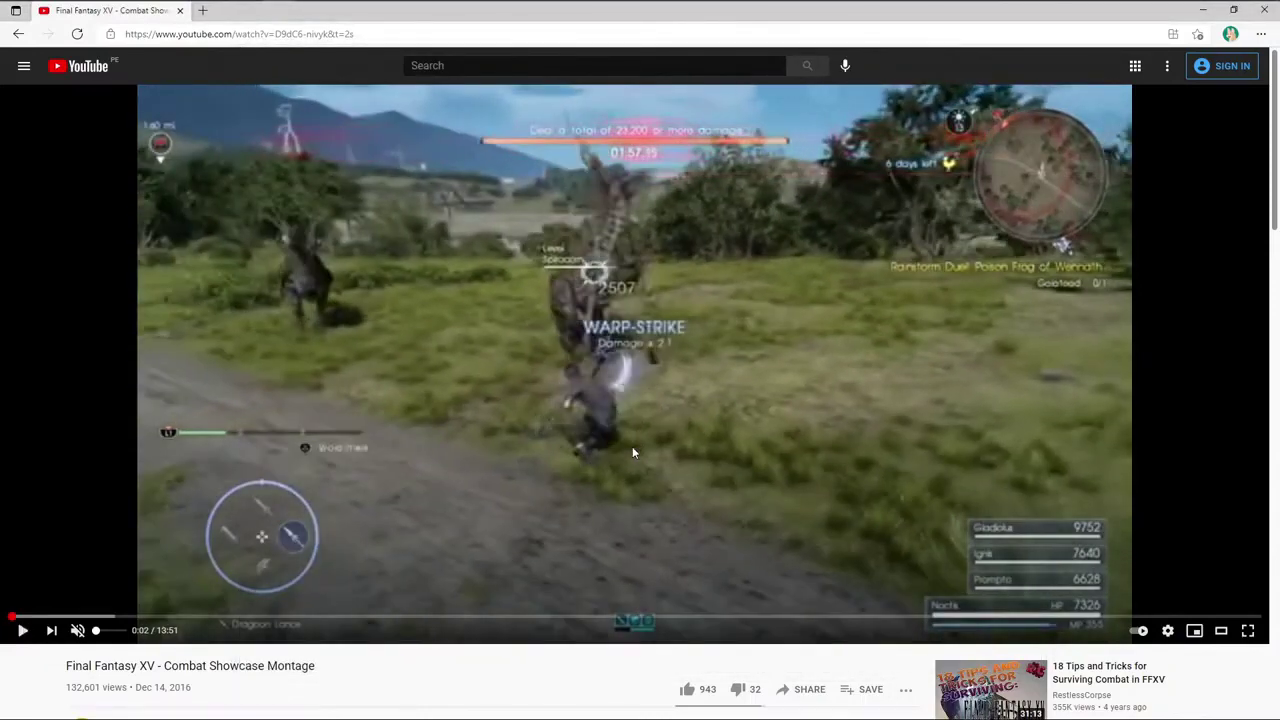
key("alt+Tab")
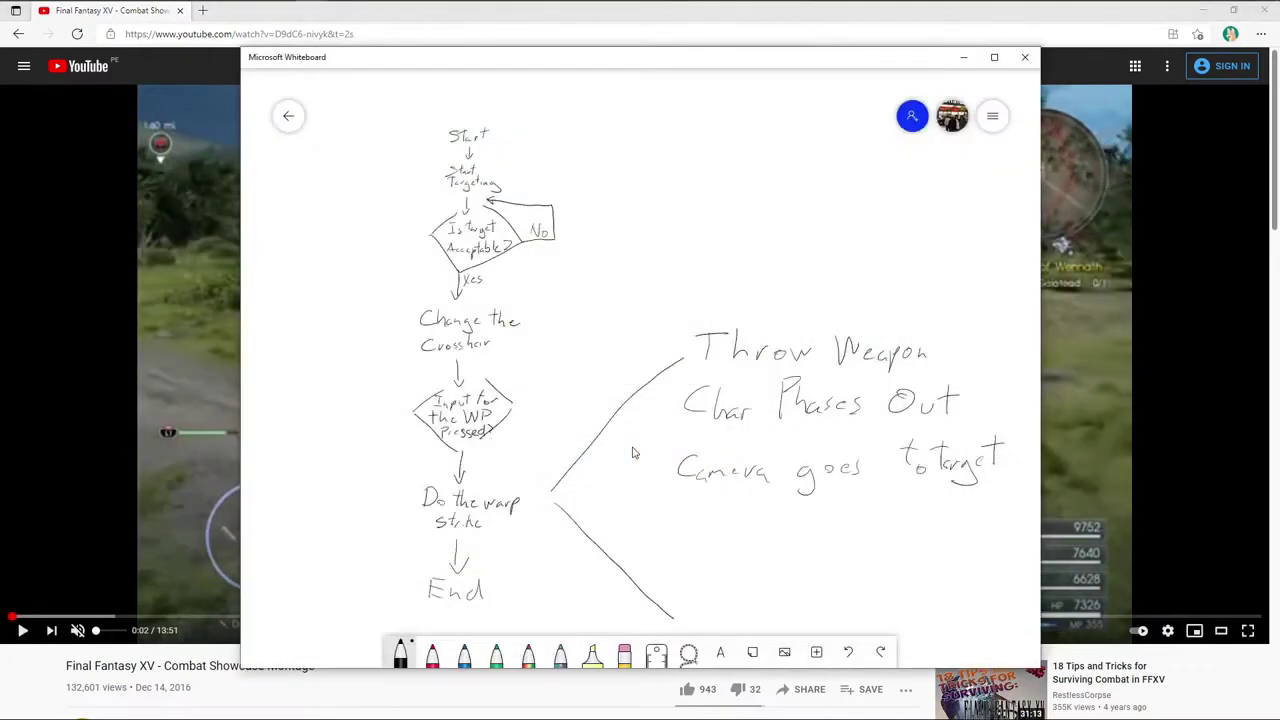
left_click_drag(697, 513, 697, 530)
left_click_drag(710, 507, 716, 530)
left_click_drag(731, 518, 734, 532)
left_click_drag(776, 500, 777, 535)
mouse_move(786, 522)
left_mouse_down()
mouse_move(808, 500)
mouse_move(834, 530)
mouse_move(860, 514)
mouse_move(882, 526)
left_mouse_up()
left_click_drag(930, 487, 930, 501)
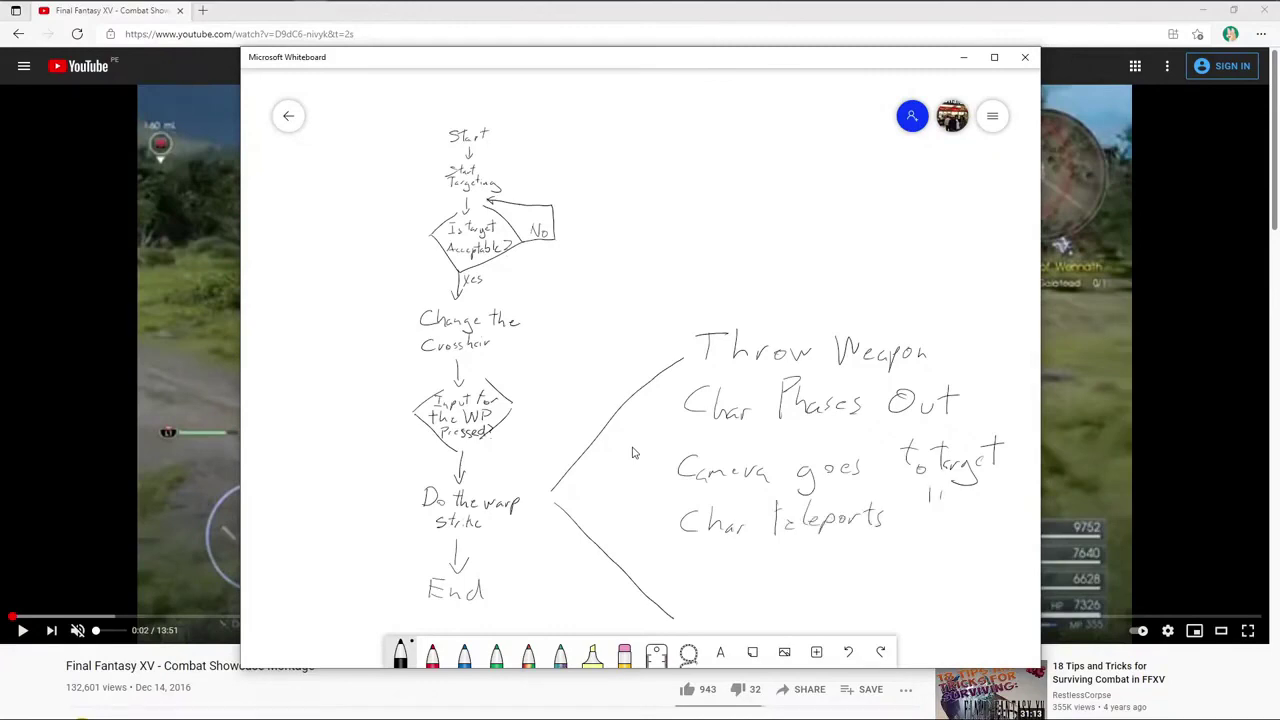
- Handwrite "Char phase in" below "Char teleports"
mouse_move(702, 554)
left_mouse_down()
mouse_move(688, 574)
mouse_move(726, 576)
left_mouse_up()
left_click_drag(732, 566, 778, 588)
mouse_move(804, 542)
left_mouse_down()
mouse_move(812, 566)
mouse_move(840, 568)
left_mouse_up()
left_click_drag(844, 560, 907, 566)
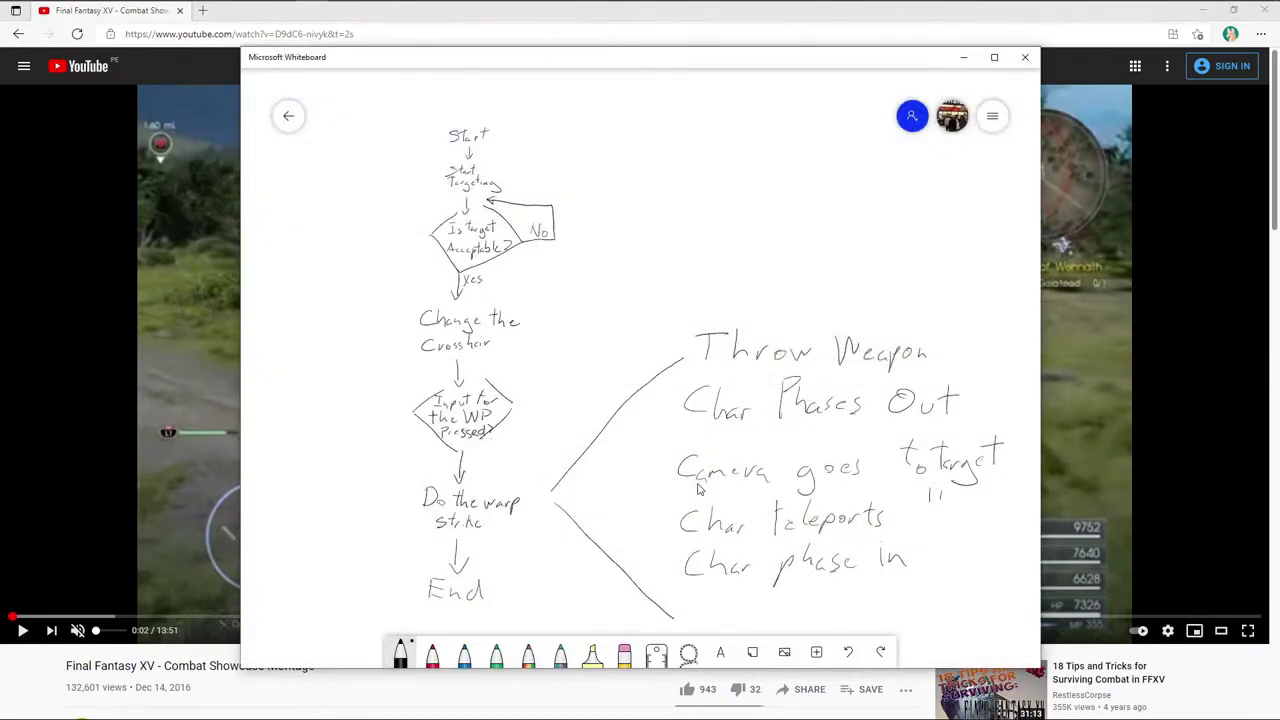
- Handwrite "Camera shake + VFx" as the last action, with "SFx" and "ETC" stacked beneath "VFx"
mouse_move(708, 593)
left_mouse_down()
mouse_move(710, 612)
mouse_move(919, 608)
left_mouse_up()
left_click_drag(912, 597, 957, 573)
left_click_drag(966, 570, 965, 600)
mouse_move(966, 570)
left_mouse_down()
mouse_move(980, 568)
mouse_move(988, 603)
left_mouse_up()
mouse_move(988, 590)
left_mouse_down()
mouse_move(936, 624)
mouse_move(934, 636)
mouse_move(956, 636)
left_mouse_up()
mouse_move(956, 606)
left_mouse_down()
mouse_move(976, 604)
mouse_move(980, 638)
left_mouse_up()
mouse_move(980, 624)
left_mouse_down()
mouse_move(932, 660)
mouse_move(945, 658)
left_mouse_up()
left_click_drag(940, 650, 952, 649)
left_click_drag(964, 648, 958, 658)
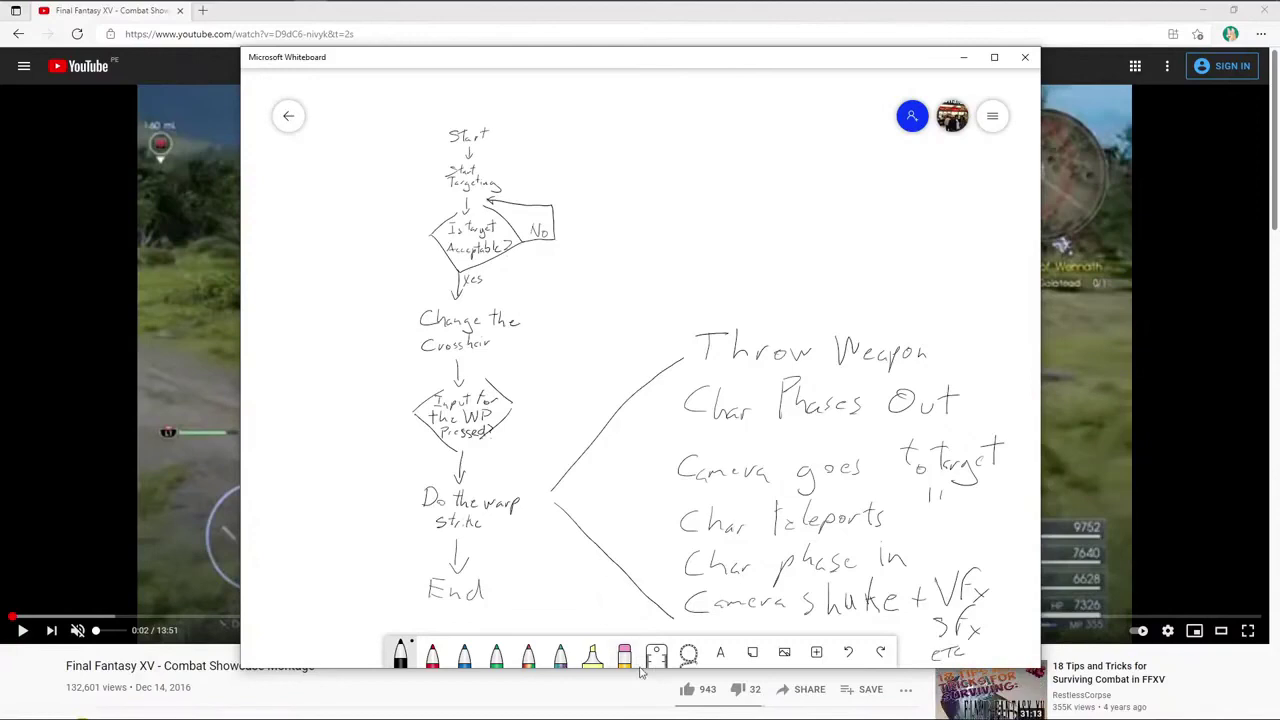